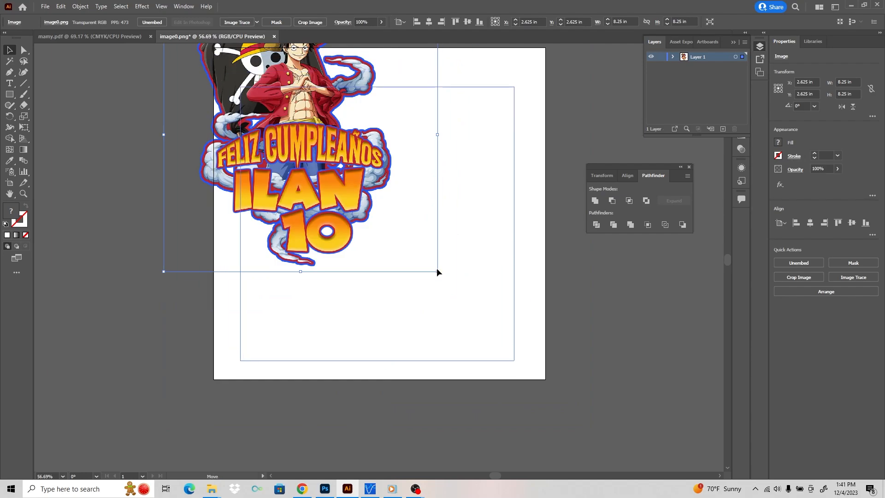
Step: Enlarge the placed image to about 9.56 in square and move it so the design sits on the artboard
{"action": "left_click_drag", "start_coordinate": [504, 351], "coordinate": [547, 393]}
{"action": "left_click_drag", "start_coordinate": [385, 308], "coordinate": [373, 282]}
{"action": "left_click", "coordinate": [566, 135]}
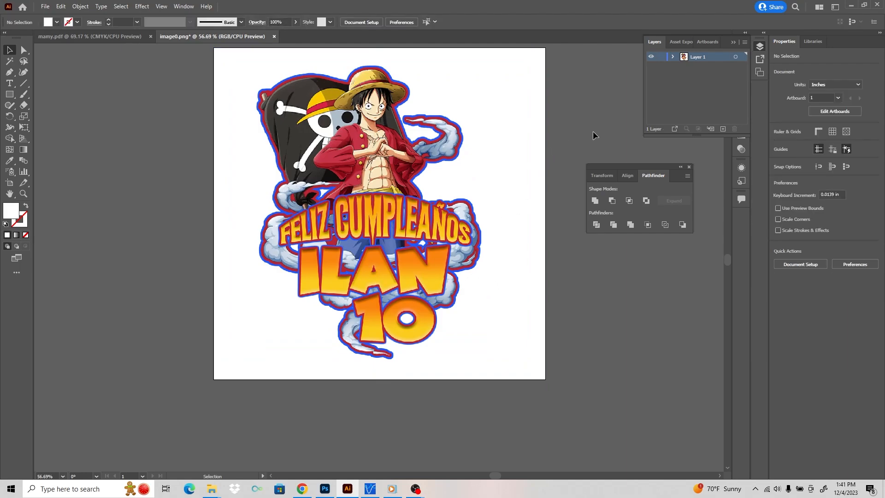
Step: Duplicate Layer 1 twice to have three identical layers of the artwork
{"action": "left_click", "coordinate": [705, 65]}
{"action": "left_click_drag", "start_coordinate": [725, 130], "coordinate": [724, 129]}
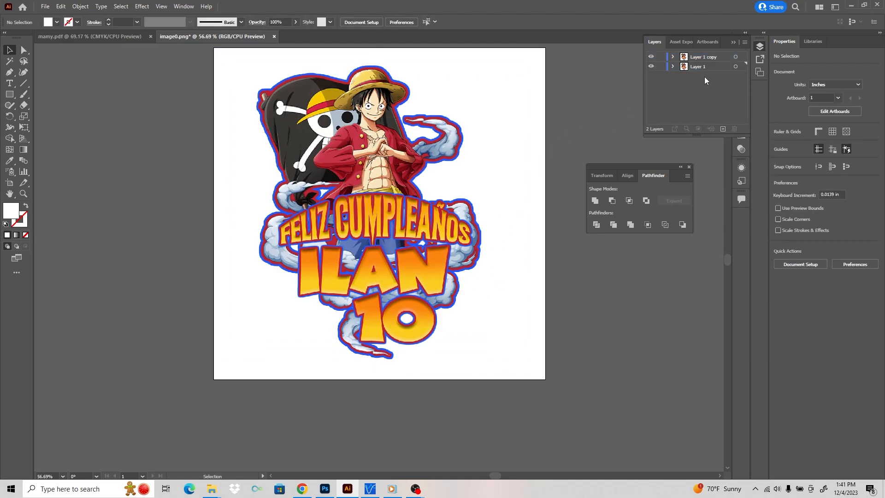
{"action": "left_click_drag", "start_coordinate": [704, 64], "coordinate": [723, 130]}
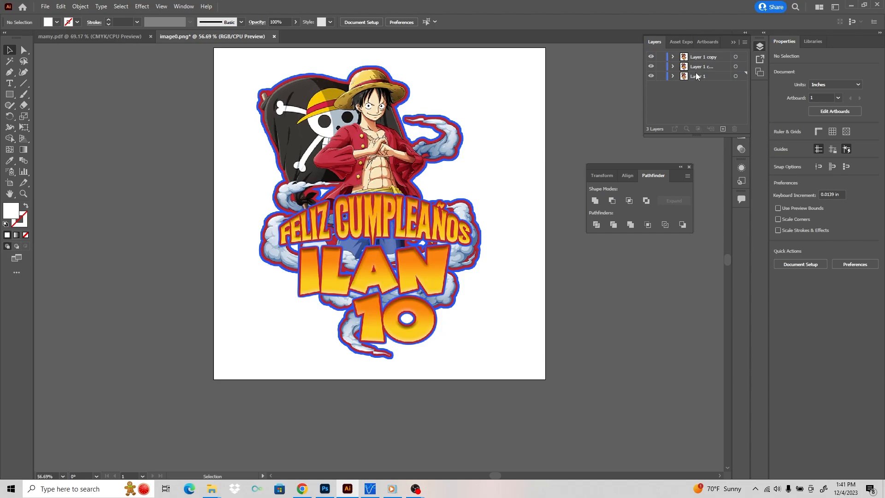
Step: Rename the three layers, from the lowest to the highest, as bleed, art and cutline
{"action": "double_click", "coordinate": [696, 76]}
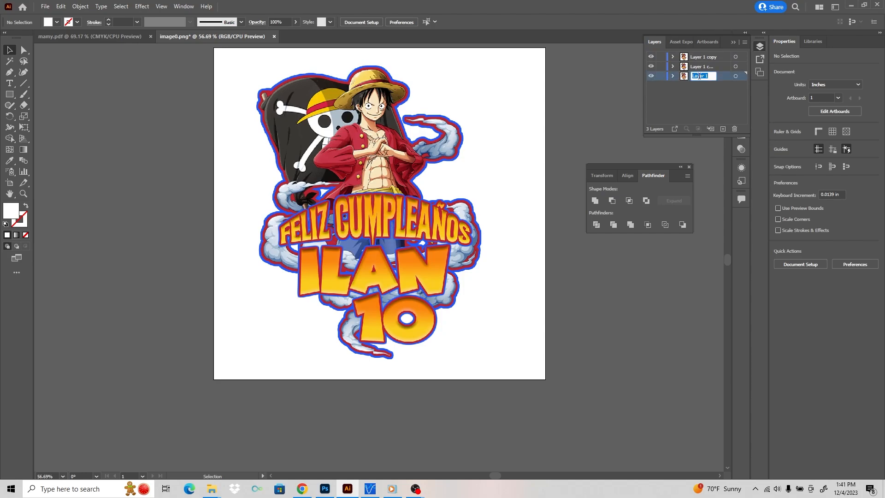
{"action": "type", "text": "bleed"}
{"action": "double_click", "coordinate": [715, 65]}
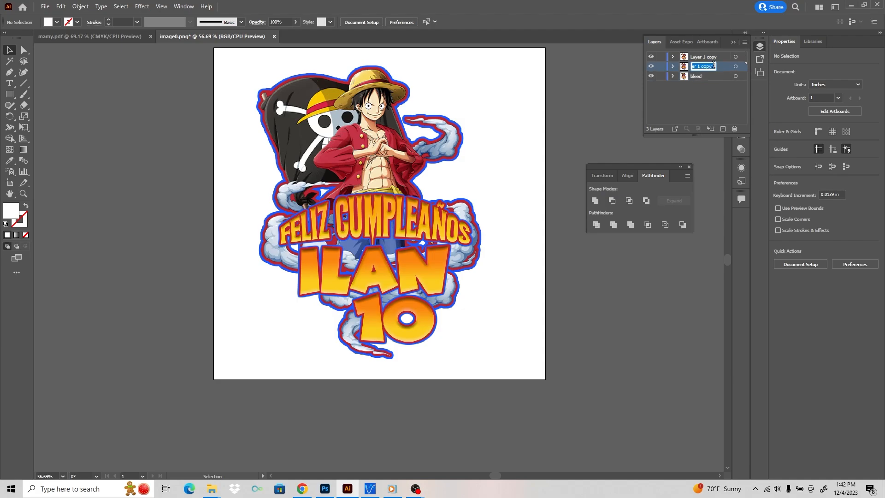
{"action": "type", "text": "art"}
{"action": "key", "text": "Return"}
{"action": "double_click", "coordinate": [700, 56]}
{"action": "type", "text": "cu"}
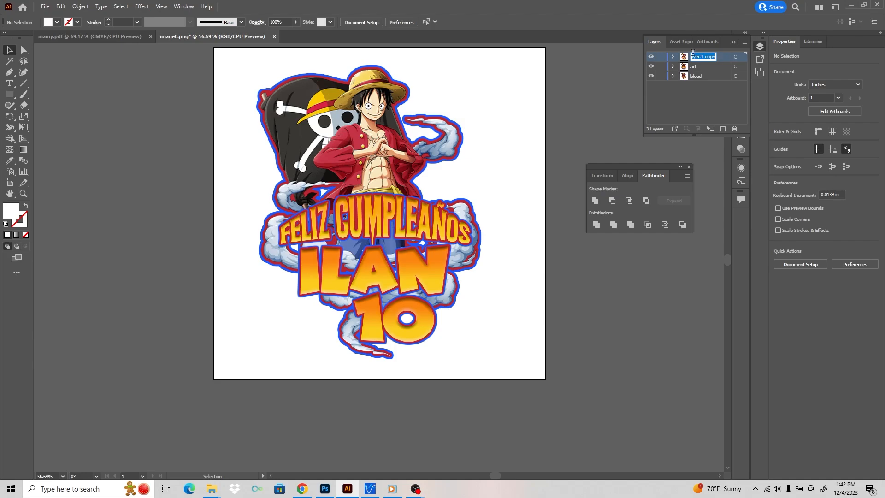
{"action": "type", "text": "tline"}
{"action": "key", "text": "Return"}
Step: Lock and hide the bleed and art layers, leaving only the cutline layer editable
{"action": "left_click", "coordinate": [661, 76]}
{"action": "left_click", "coordinate": [660, 66]}
{"action": "left_click", "coordinate": [650, 66]}
{"action": "left_click", "coordinate": [650, 77]}
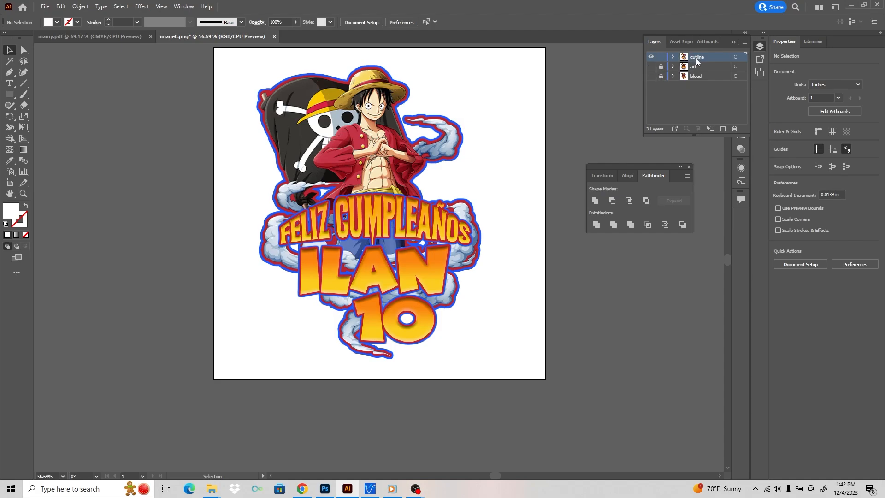
Step: Trace the image on the cutline layer with the Silhouettes preset and expand the tracing into paths
{"action": "left_click", "coordinate": [219, 69]}
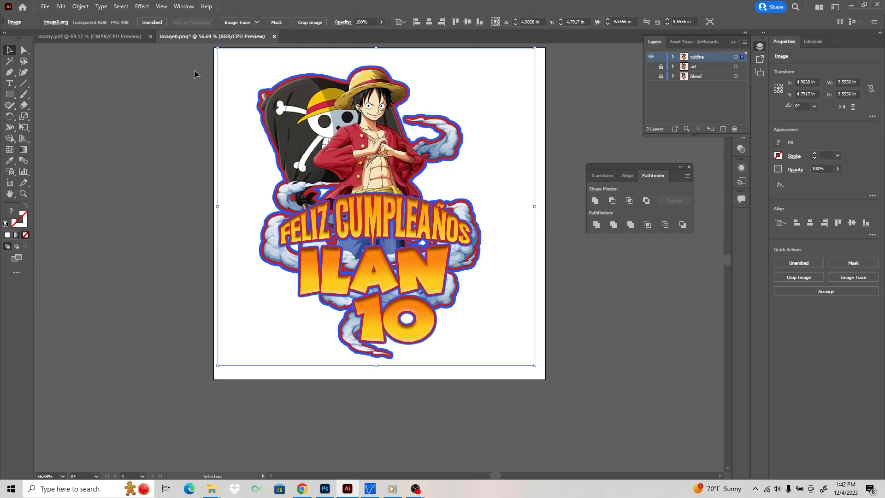
{"action": "left_click", "coordinate": [256, 22]}
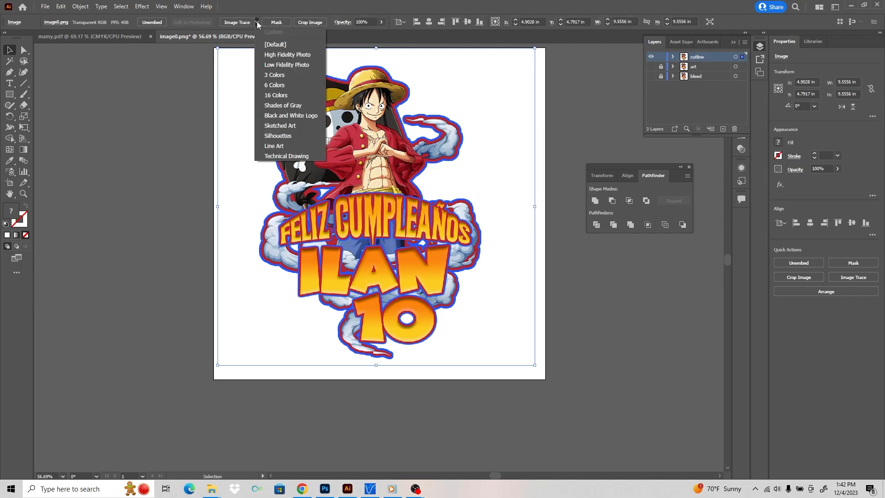
{"action": "left_click", "coordinate": [273, 137]}
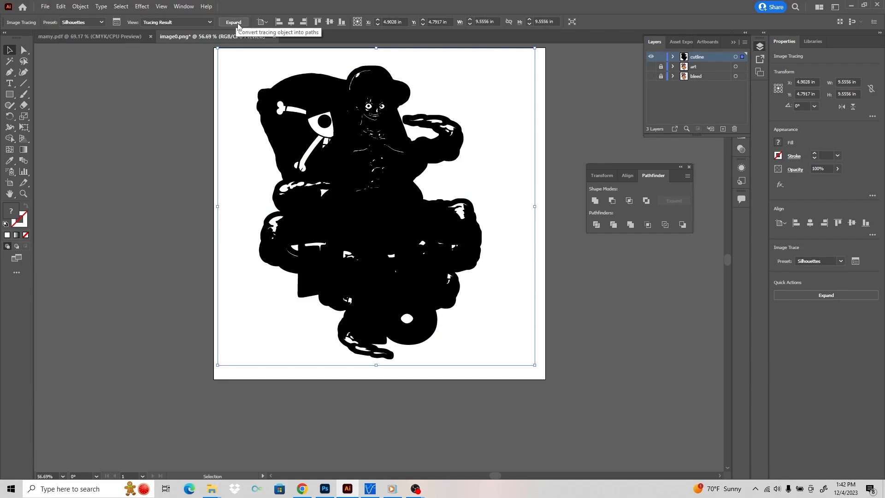
{"action": "left_click", "coordinate": [235, 23]}
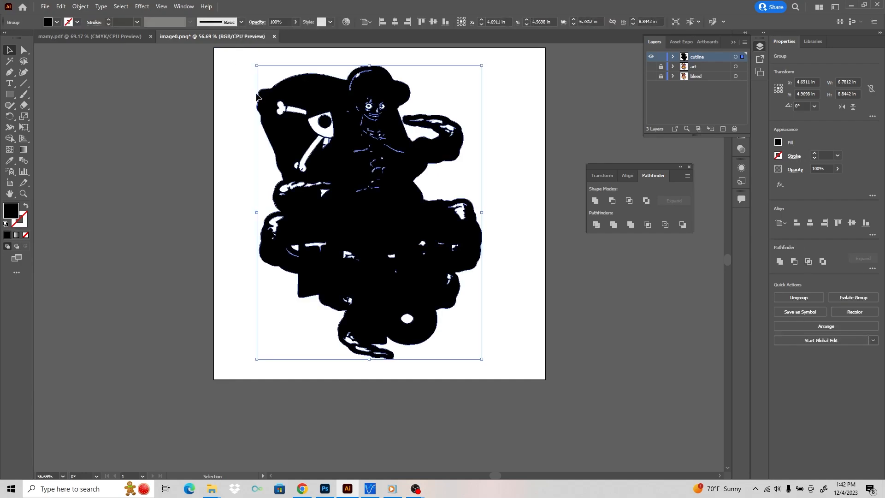
Step: Isolate the traced group down to its compound path and select the outer silhouette path
{"action": "right_click", "coordinate": [271, 93]}
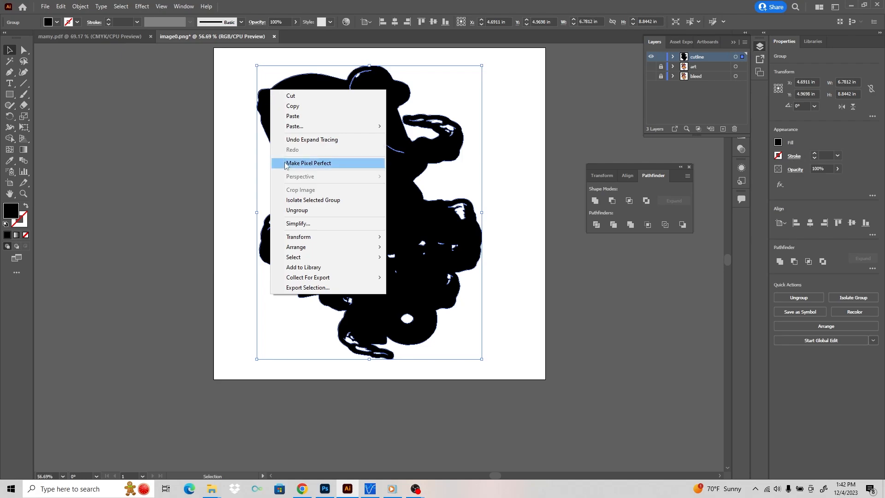
{"action": "left_click", "coordinate": [305, 201]}
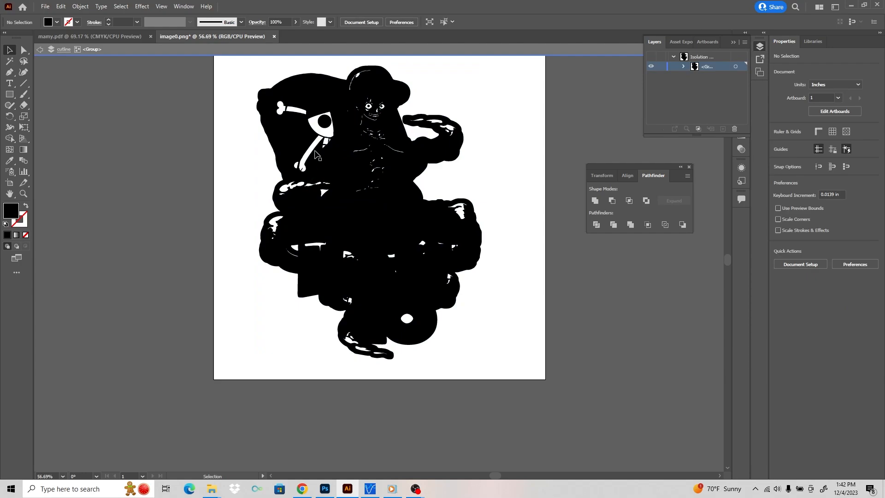
{"action": "right_click", "coordinate": [309, 122]}
{"action": "left_click", "coordinate": [270, 90]}
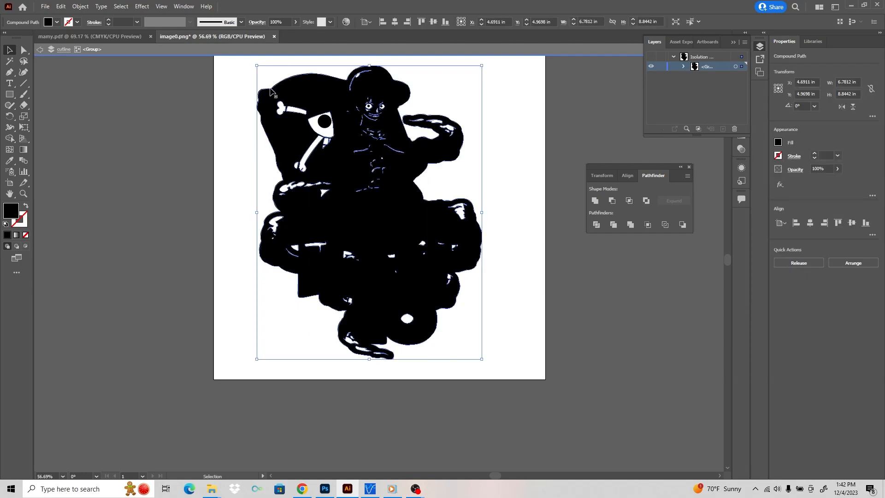
{"action": "double_click", "coordinate": [271, 91]}
{"action": "left_click", "coordinate": [271, 91]}
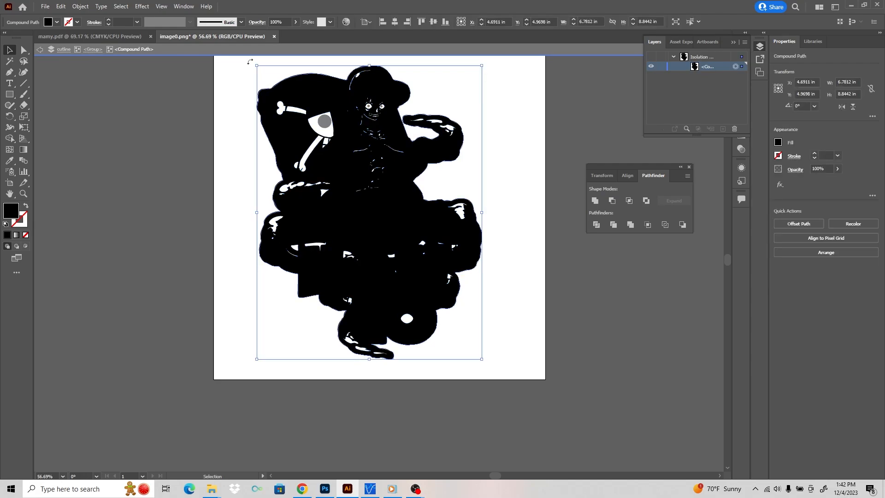
Step: Invert the selection to the interior detail paths, delete them, and exit isolation mode
{"action": "left_click", "coordinate": [120, 7]}
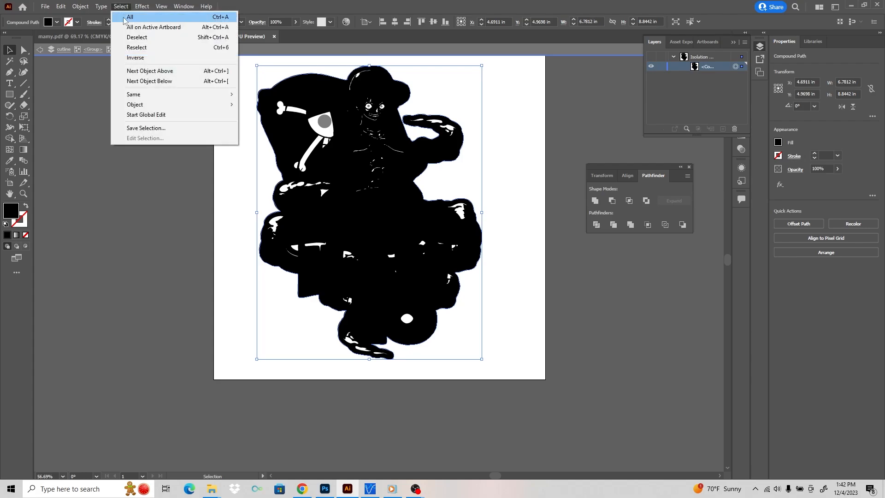
{"action": "left_click", "coordinate": [138, 58]}
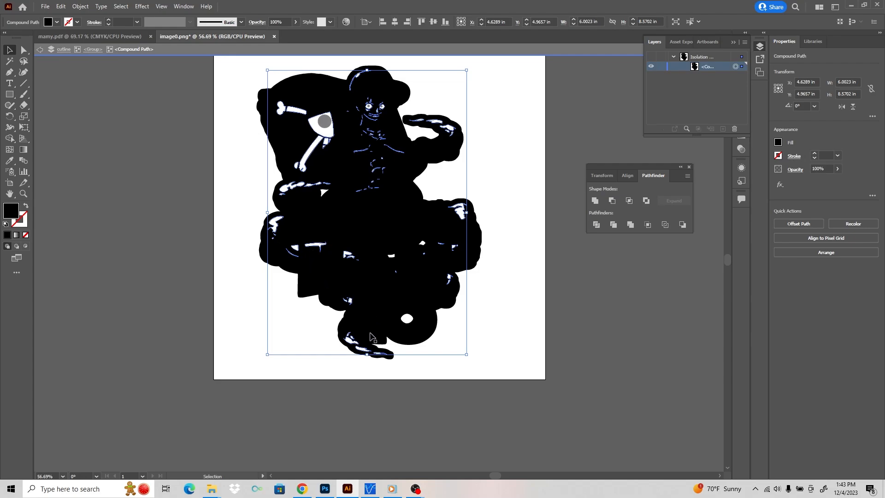
{"action": "key", "text": "ctrl+z"}
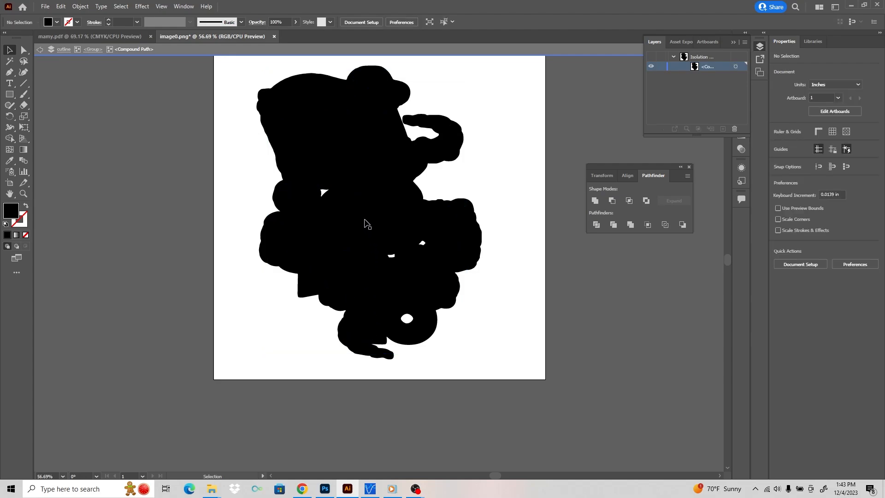
{"action": "right_click", "coordinate": [375, 204]}
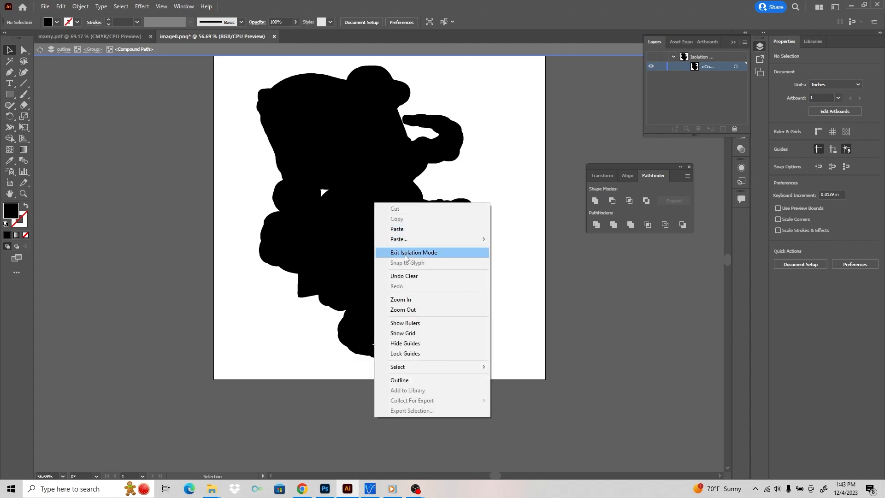
{"action": "left_click", "coordinate": [406, 256]}
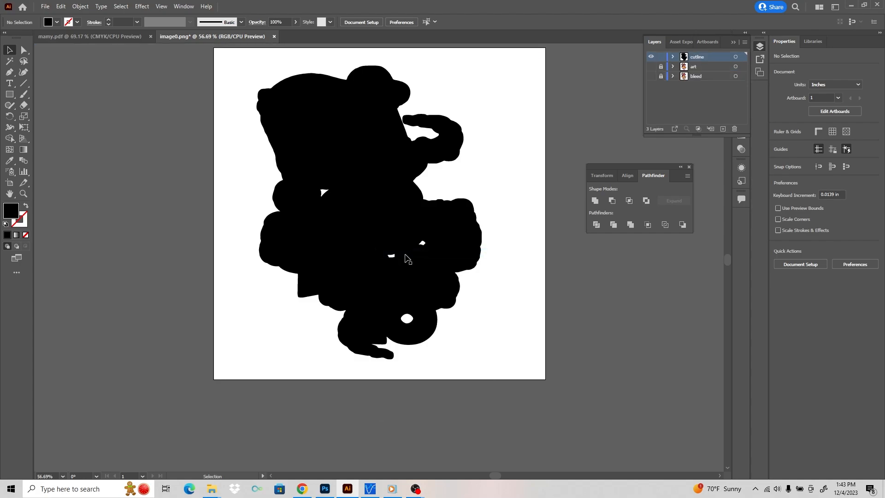
Step: Merge all the shapes on the cutline layer with Pathfinder and set their fill to none
{"action": "left_click", "coordinate": [736, 57]}
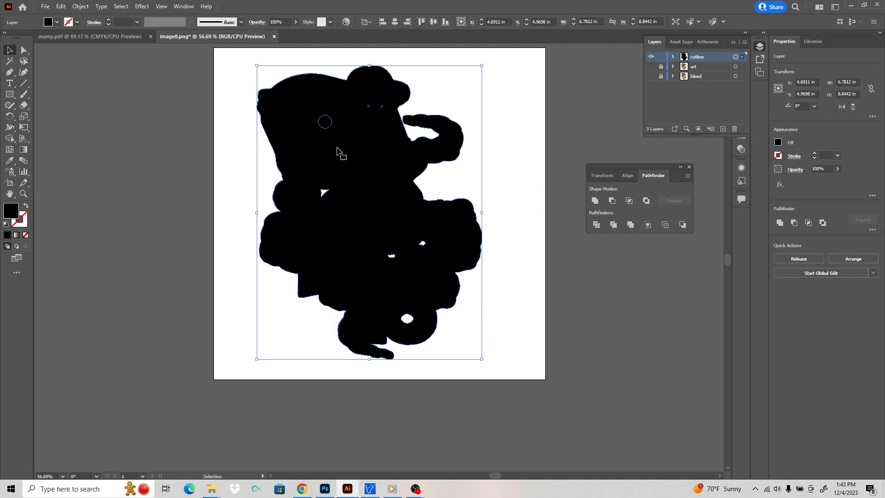
{"action": "left_click", "coordinate": [631, 225]}
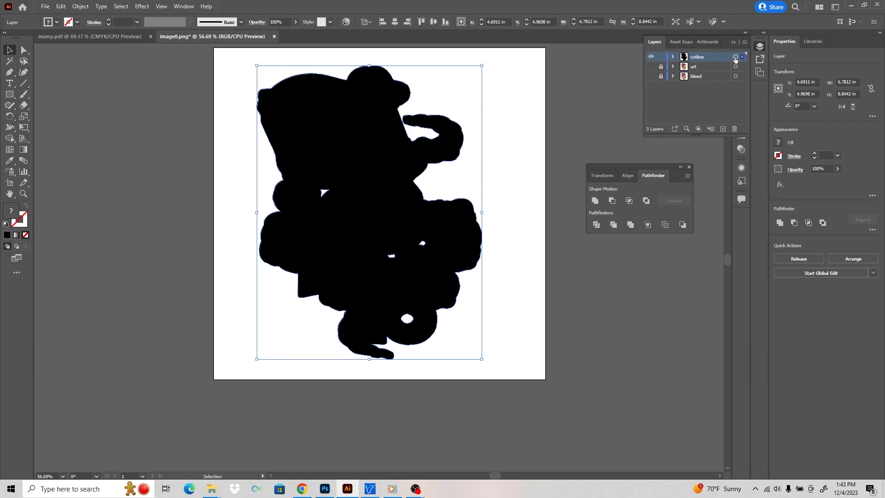
{"action": "left_click", "coordinate": [779, 146]}
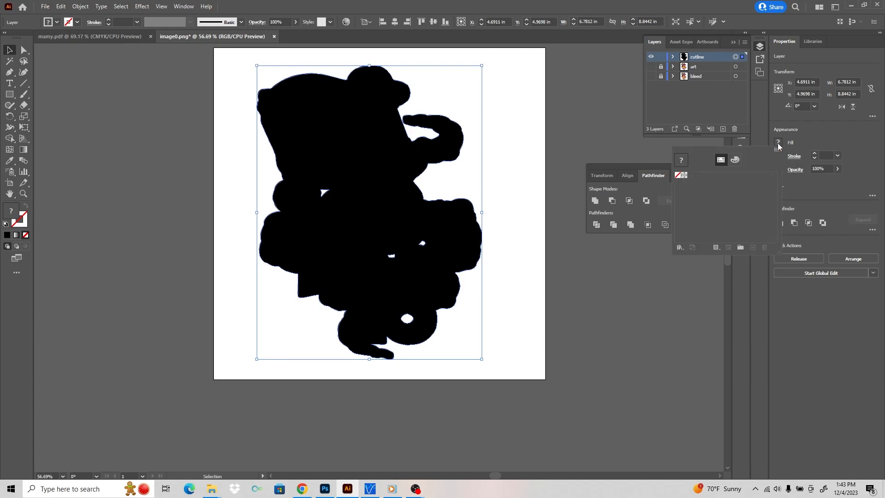
{"action": "left_click", "coordinate": [678, 178]}
{"action": "left_click", "coordinate": [798, 159]}
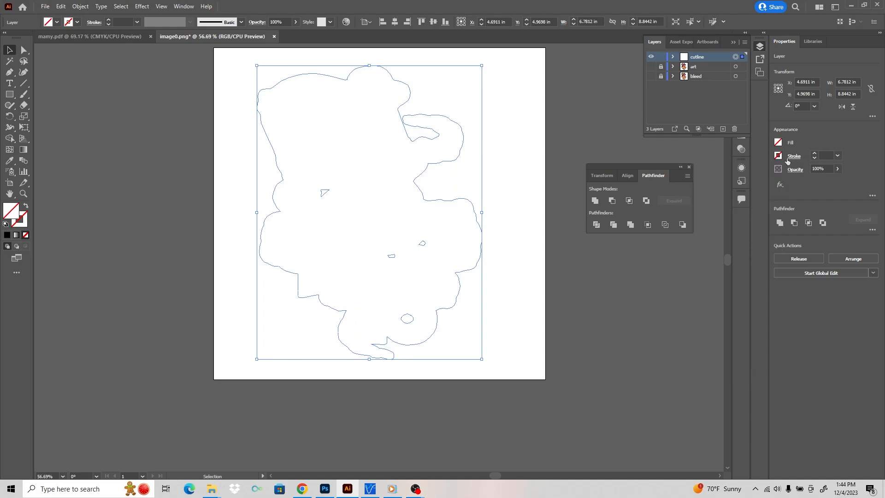
Step: Apply a black stroke to the merged cutline outline
{"action": "left_click", "coordinate": [779, 156]}
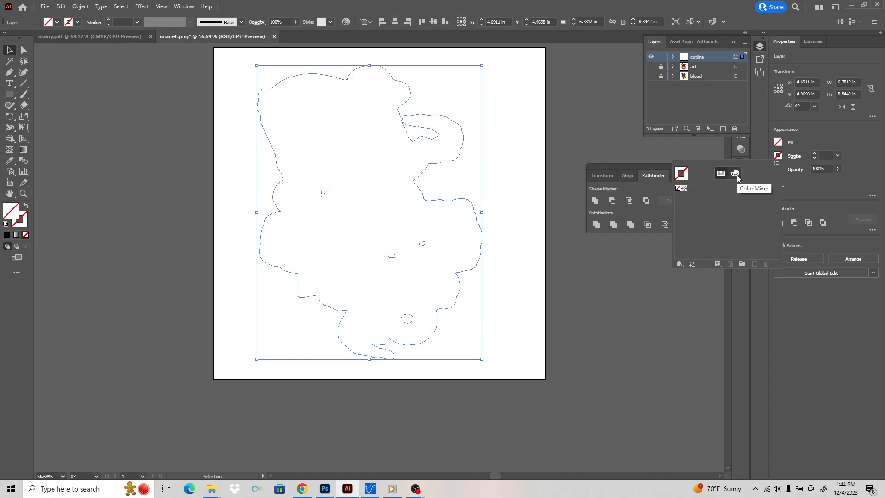
{"action": "left_click", "coordinate": [736, 174]}
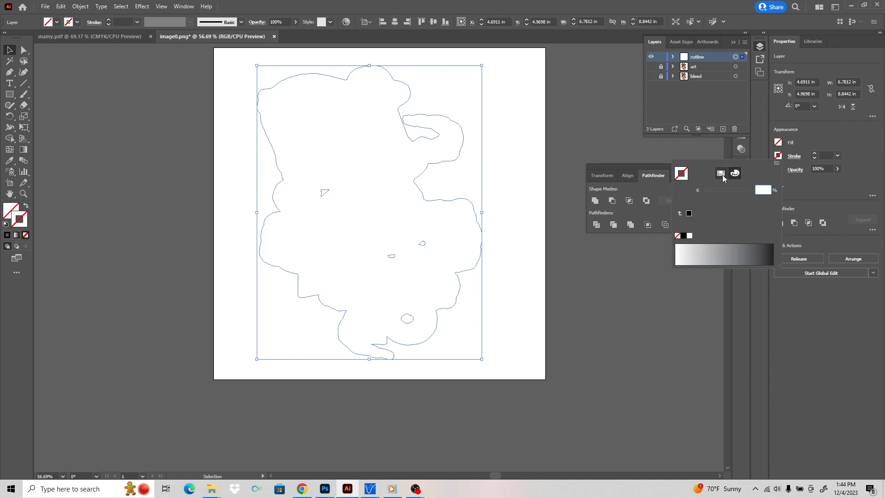
{"action": "left_click", "coordinate": [721, 175]}
{"action": "left_click", "coordinate": [736, 174]}
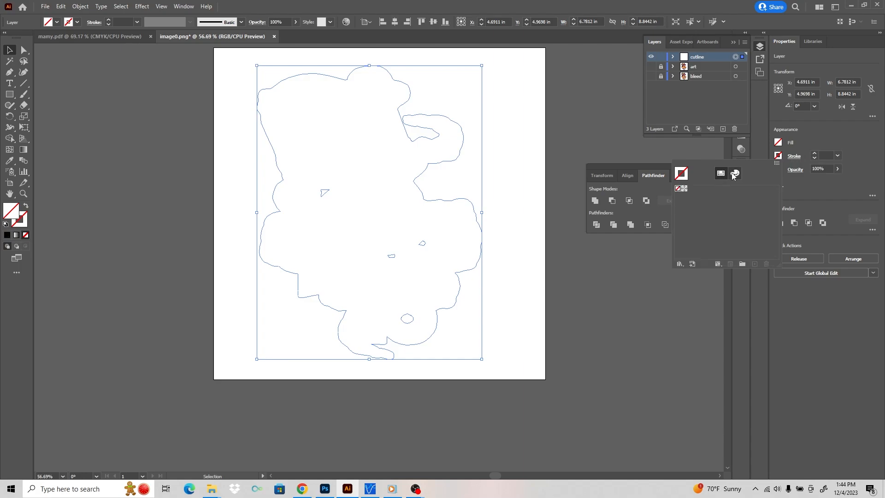
{"action": "left_click", "coordinate": [686, 235]}
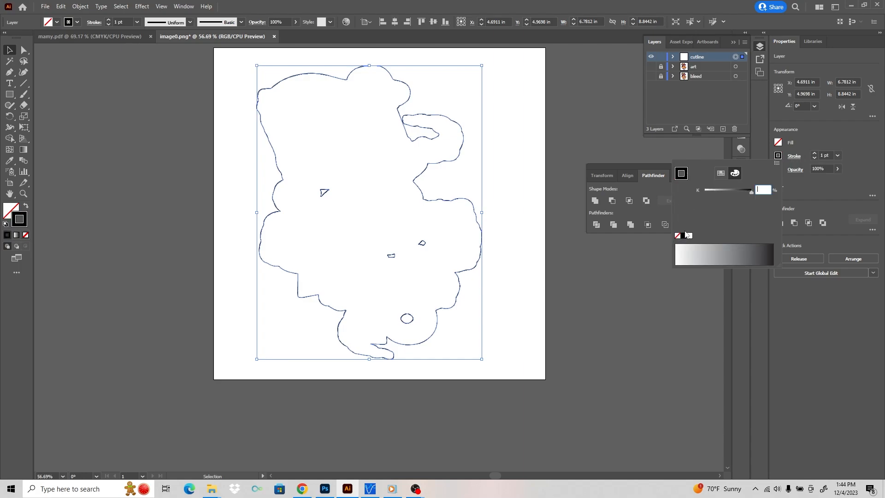
Step: Start a new swatch for the outline's stroke, named CutContour, with Spot Color as its color type
{"action": "left_click", "coordinate": [719, 174]}
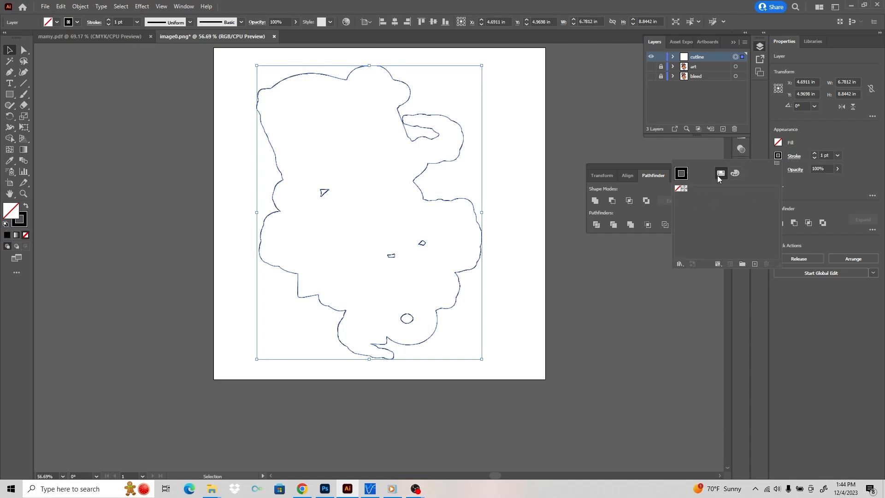
{"action": "left_click", "coordinate": [755, 264]}
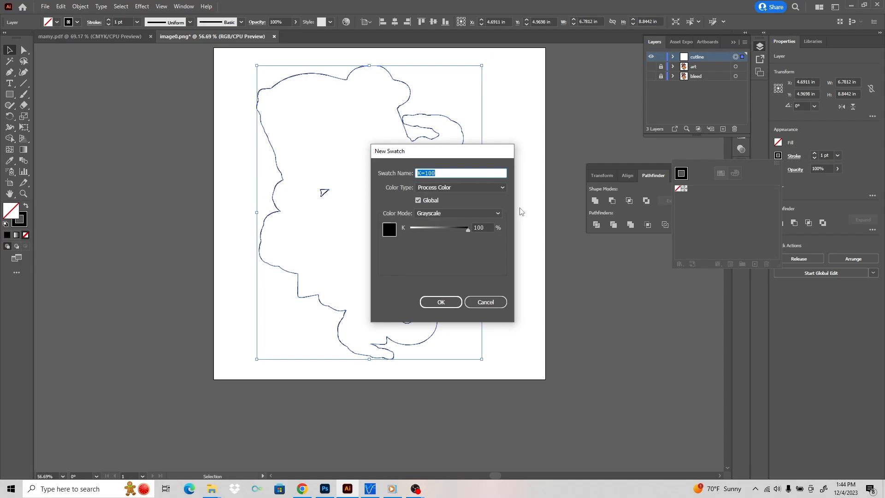
{"action": "type", "text": "CutContour"}
{"action": "left_click", "coordinate": [441, 188]}
{"action": "left_click", "coordinate": [443, 207]}
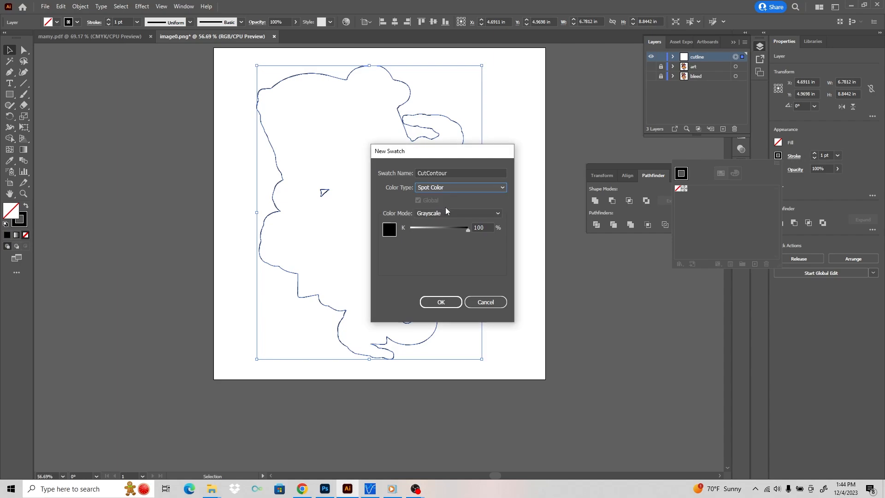
Step: Switch the CutContour swatch to CMYK mode, set magenta to 100% and black to 0%, and create it
{"action": "left_click", "coordinate": [447, 212]}
{"action": "left_click", "coordinate": [447, 252]}
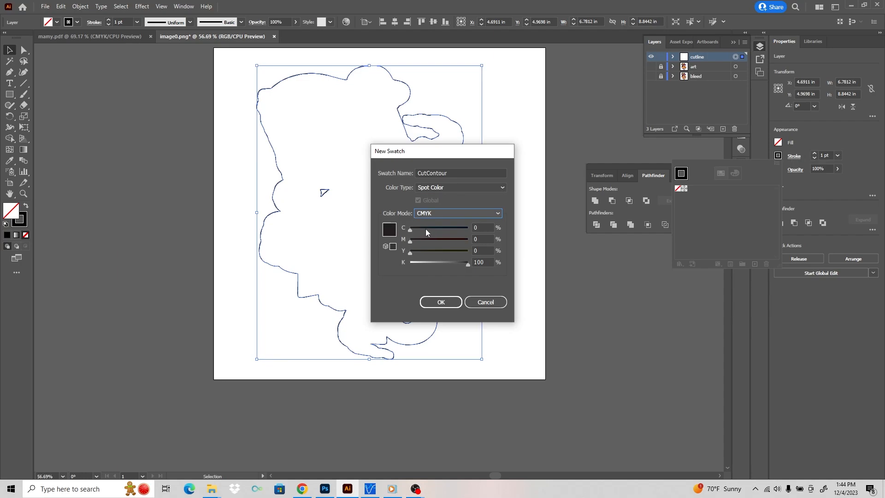
{"action": "left_click", "coordinate": [474, 238]}
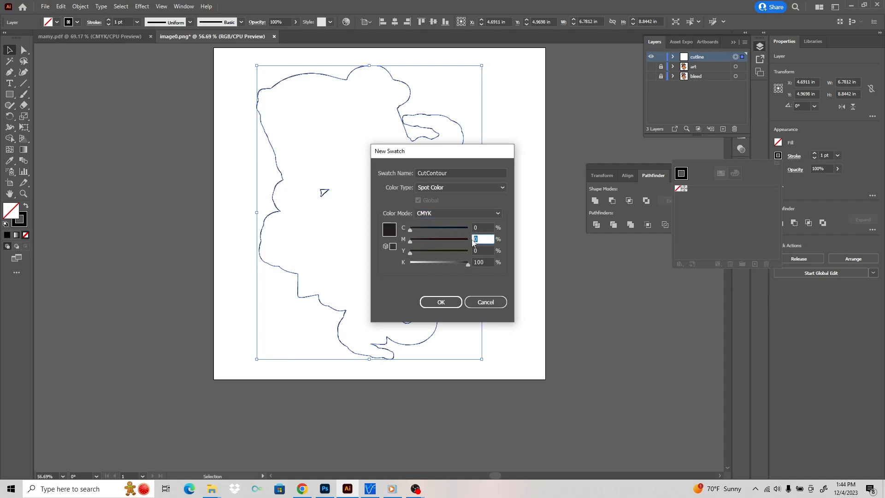
{"action": "type", "text": "100"}
{"action": "double_click", "coordinate": [486, 264]}
{"action": "type", "text": "0"}
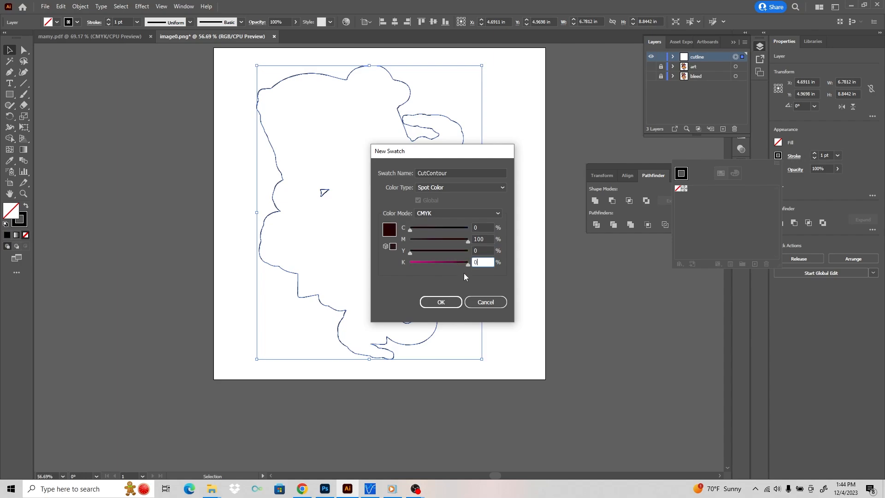
{"action": "left_click", "coordinate": [456, 303]}
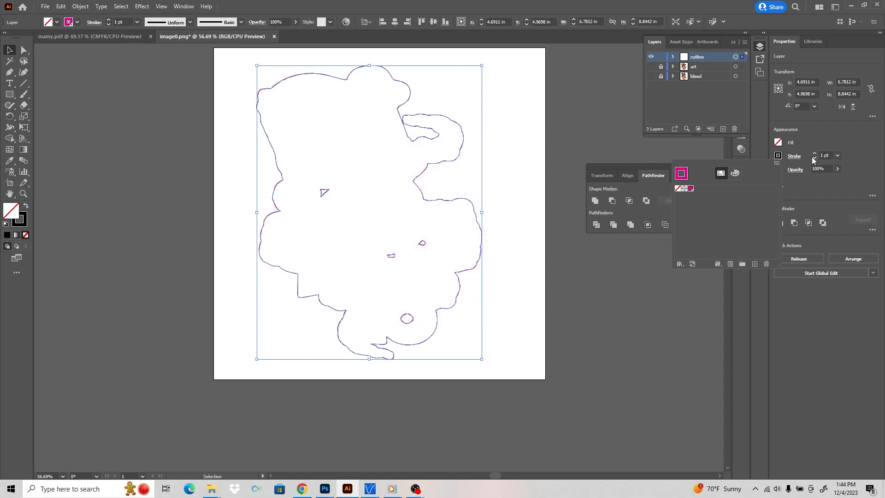
Step: Apply the CutContour swatch to the cutline outline's stroke and set the stroke weight to 0.25 pt
{"action": "left_click", "coordinate": [692, 189]}
{"action": "left_click", "coordinate": [815, 157]}
{"action": "left_click", "coordinate": [815, 157]}
{"action": "left_click", "coordinate": [814, 157]}
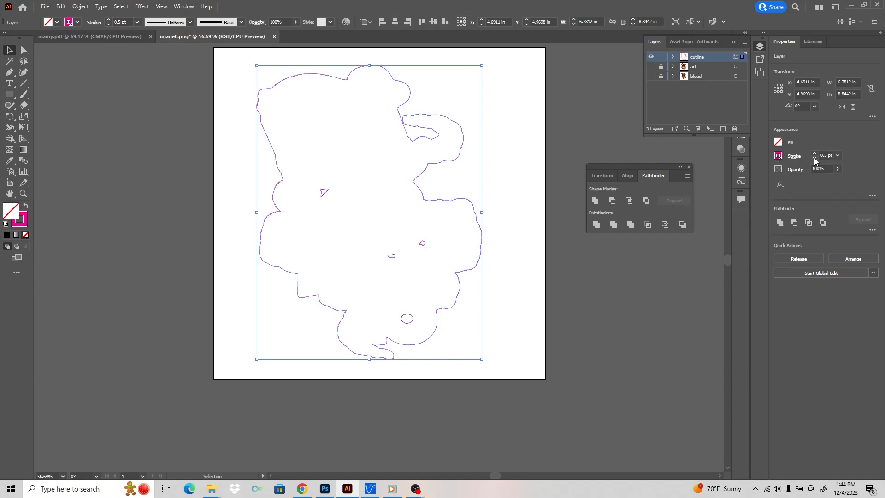
{"action": "left_click", "coordinate": [814, 158]}
{"action": "left_click", "coordinate": [506, 166]}
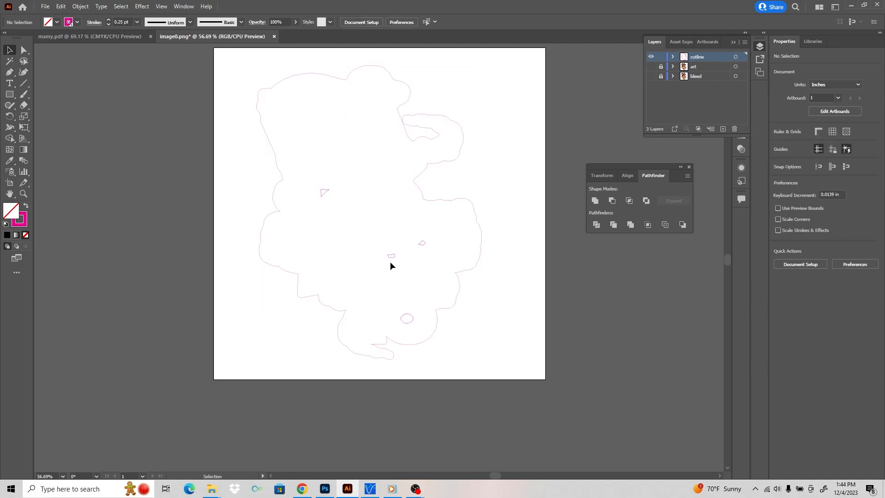
Step: Lock and hide the cutline layer, keep the art layer hidden, and make only the bleed layer visible and unlocked
{"action": "left_click", "coordinate": [651, 66]}
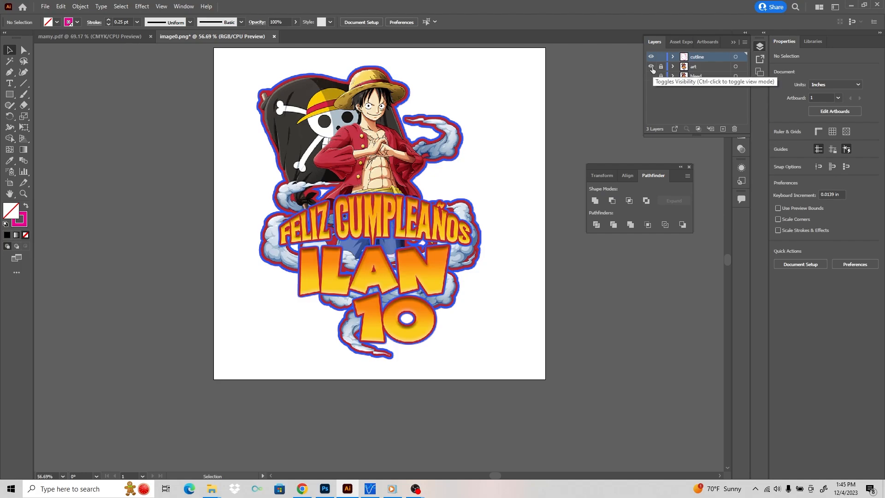
{"action": "left_click", "coordinate": [661, 59]}
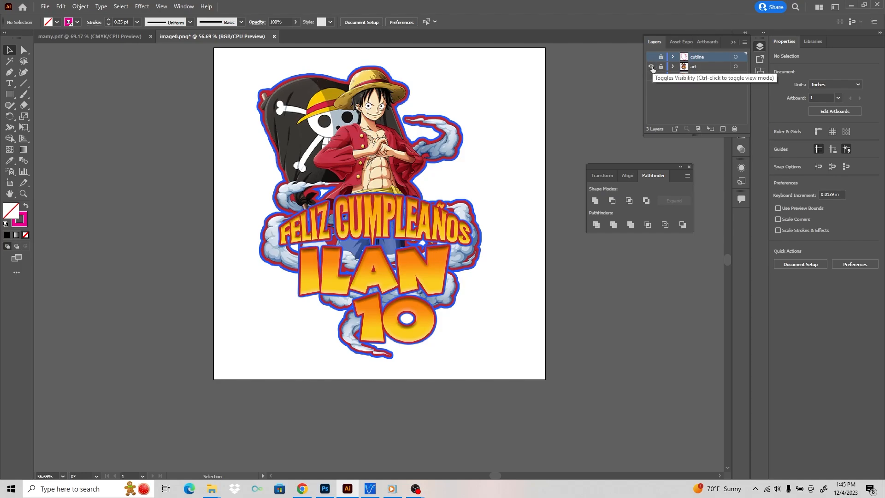
{"action": "left_click", "coordinate": [652, 67]}
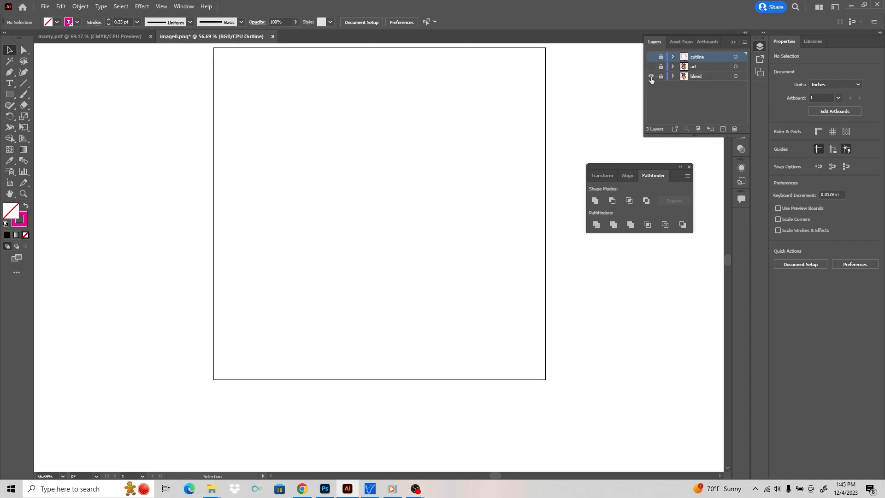
{"action": "left_click", "coordinate": [651, 76]}
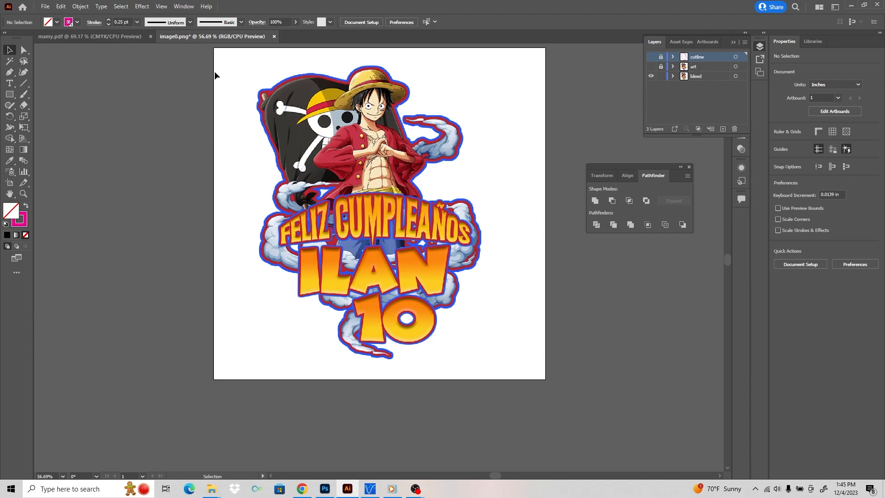
Step: Trace the bleed layer's image with the Silhouettes preset and expand the tracing into vector shapes
{"action": "scroll", "coordinate": [235, 88], "scroll_direction": "up", "scroll_amount": 2}
{"action": "left_click_drag", "start_coordinate": [223, 79], "coordinate": [303, 145]}
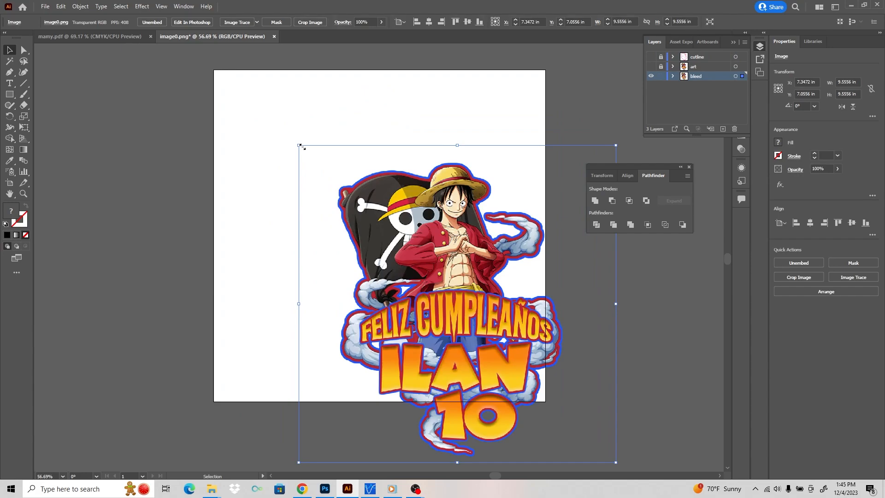
{"action": "key", "text": "ctrl+z"}
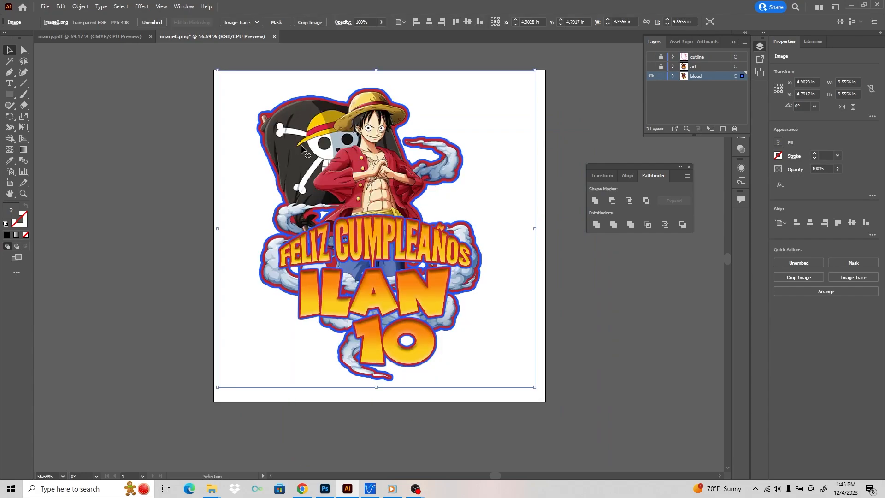
{"action": "left_click", "coordinate": [257, 23]}
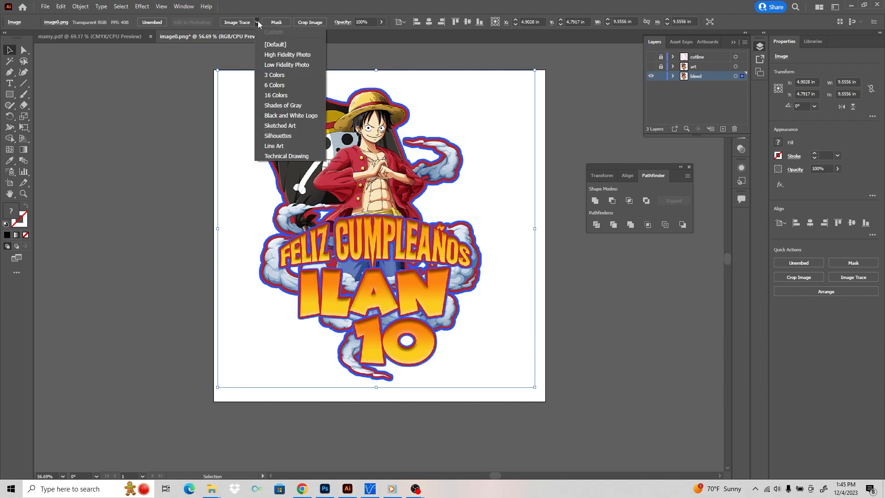
{"action": "left_click", "coordinate": [289, 136]}
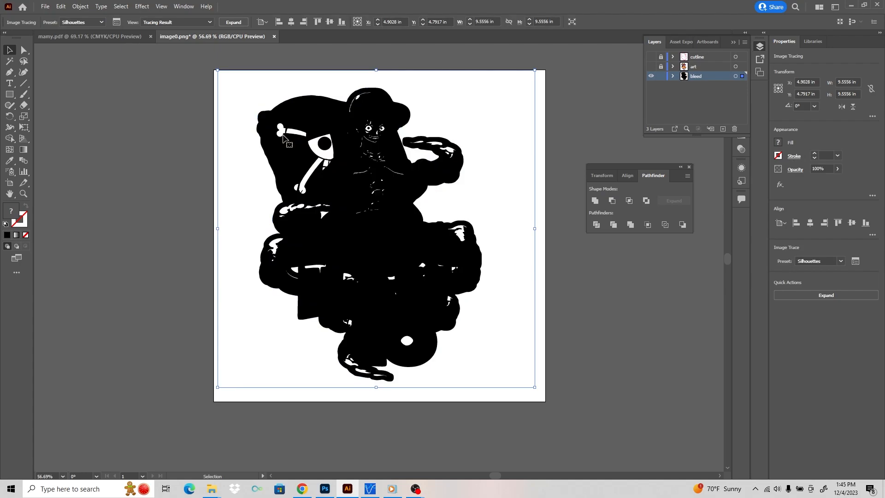
{"action": "left_click", "coordinate": [234, 22]}
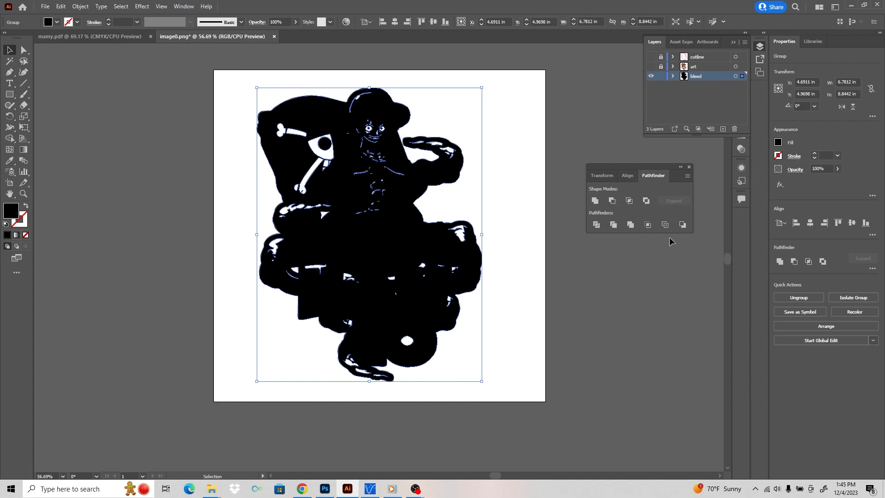
Step: Combine all the expanded bleed shapes into one solid silhouette with Pathfinder Merge and Unite
{"action": "left_click", "coordinate": [183, 7]}
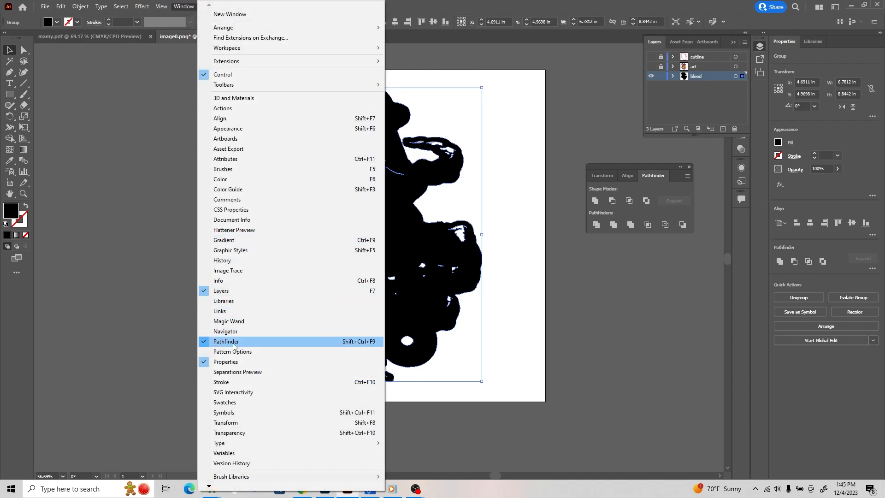
{"action": "left_click", "coordinate": [598, 153]}
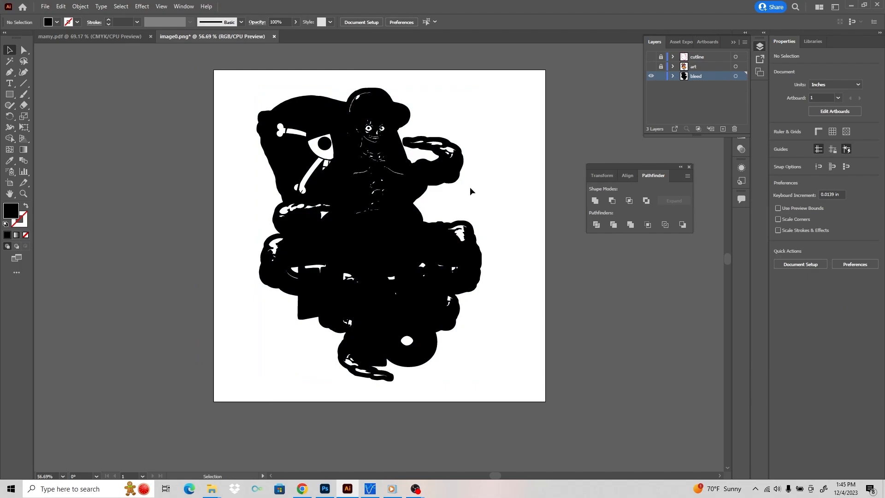
{"action": "left_click_drag", "start_coordinate": [160, 65], "coordinate": [563, 415]}
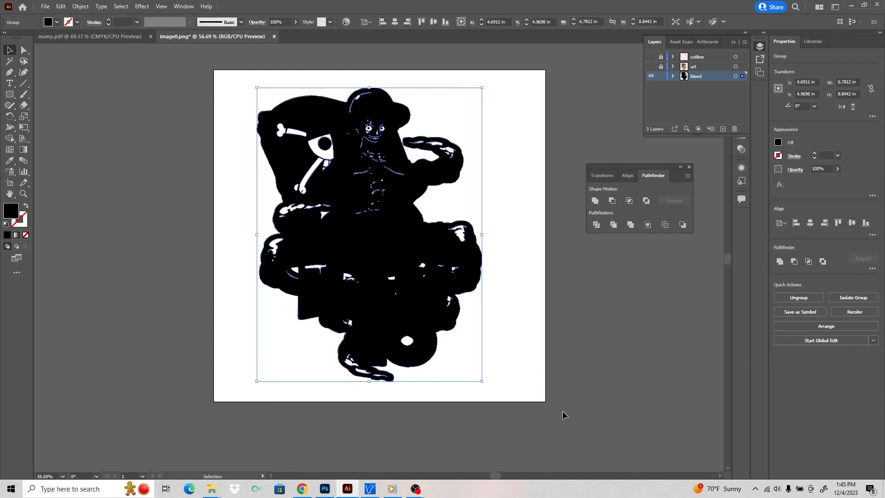
{"action": "left_click", "coordinate": [630, 226]}
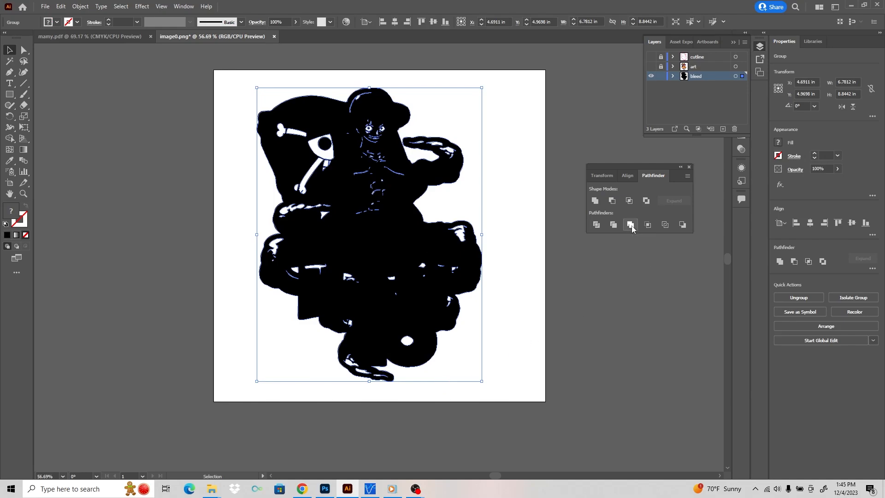
{"action": "left_click", "coordinate": [179, 98]}
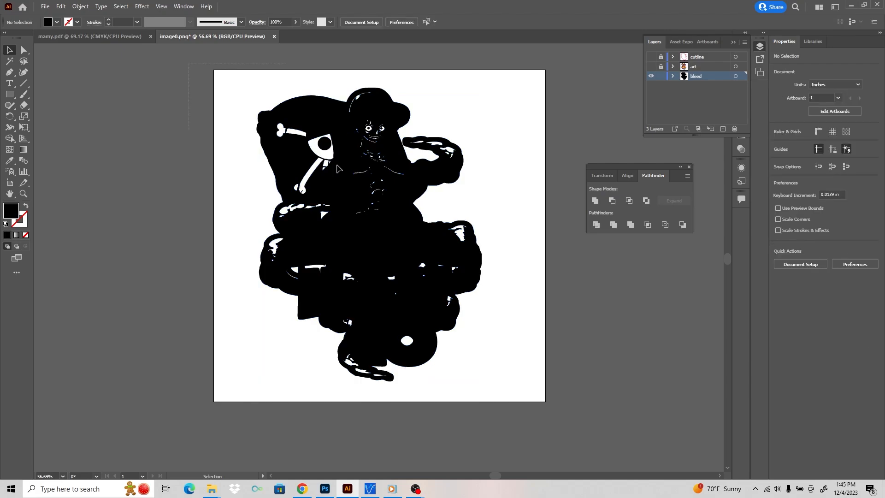
{"action": "key", "text": "ctrl+a"}
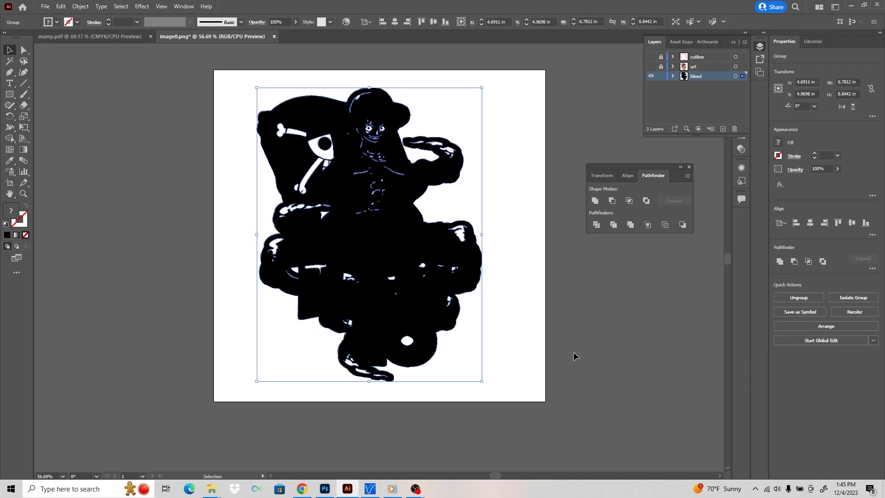
{"action": "left_click", "coordinate": [595, 202]}
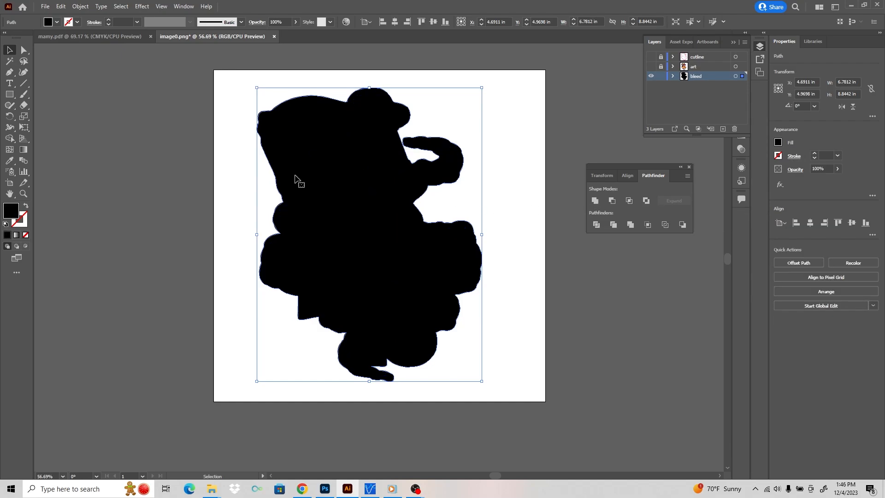
Step: Offset the bleed silhouette's path outward by 0.04 in with round joins and a miter limit of 4
{"action": "left_click", "coordinate": [123, 7]}
{"action": "mouse_move", "coordinate": [106, 6]}
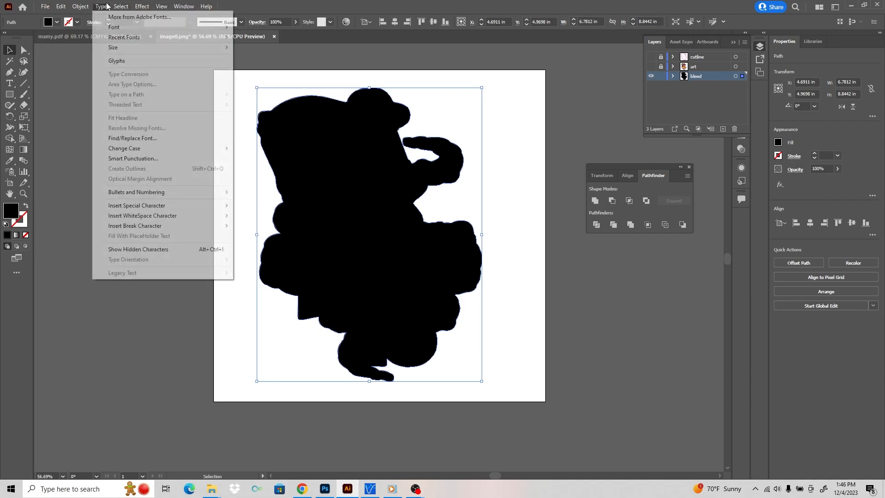
{"action": "mouse_move", "coordinate": [77, 5]}
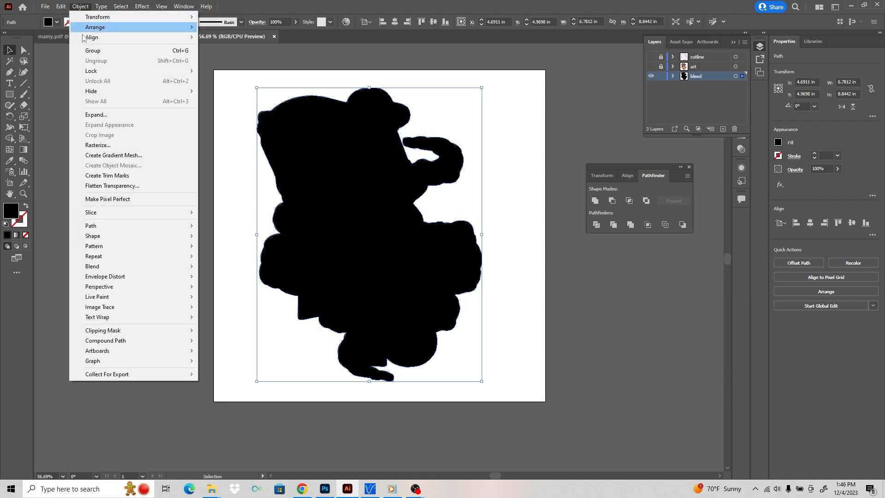
{"action": "mouse_move", "coordinate": [130, 227]}
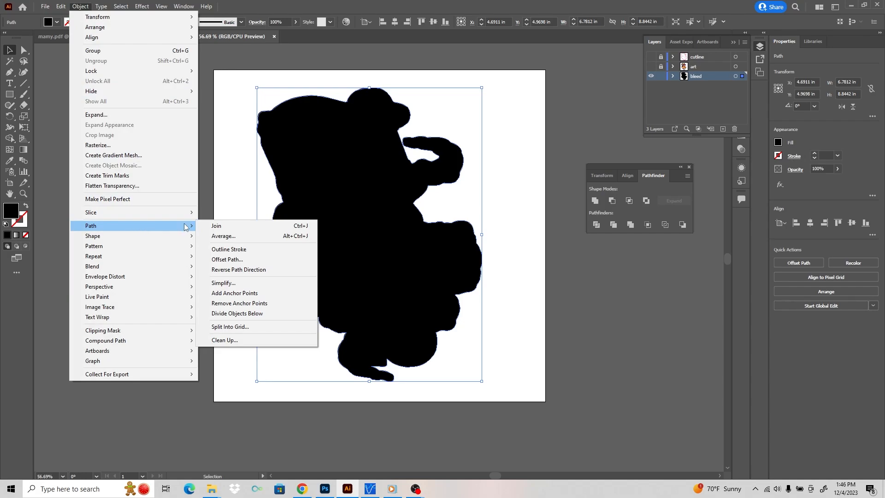
{"action": "left_click", "coordinate": [229, 260]}
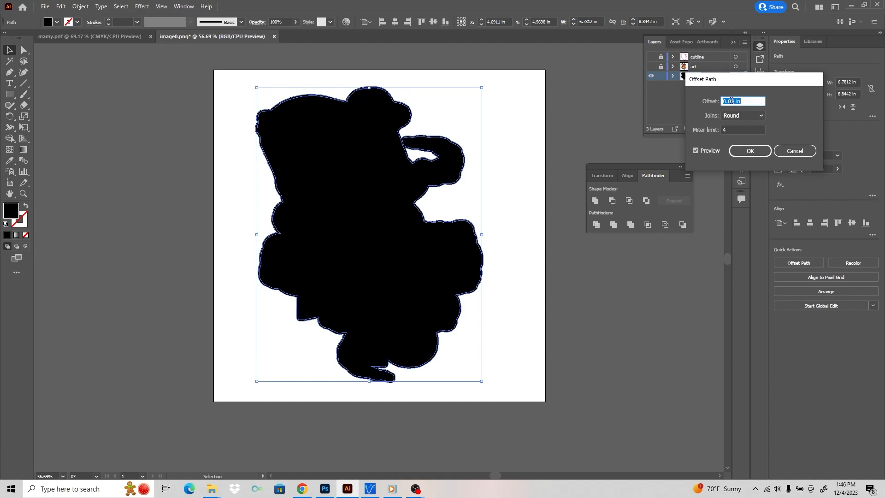
{"action": "left_click", "coordinate": [695, 152]}
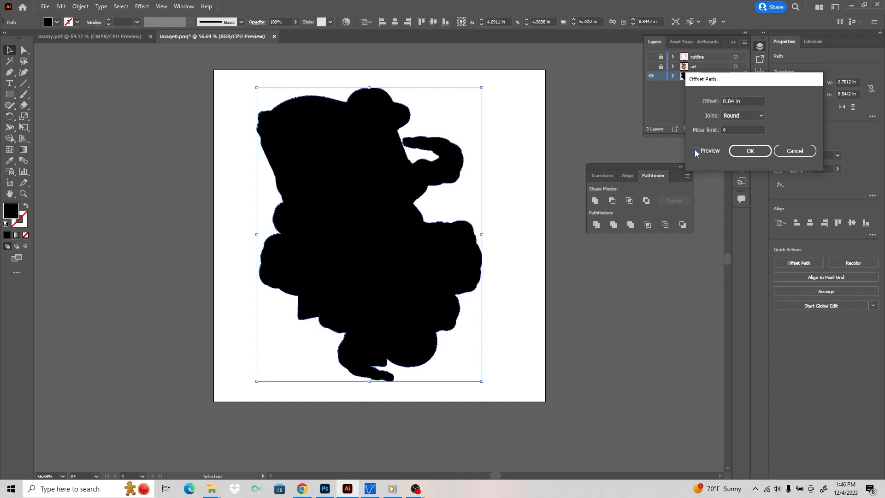
{"action": "left_click", "coordinate": [696, 152]}
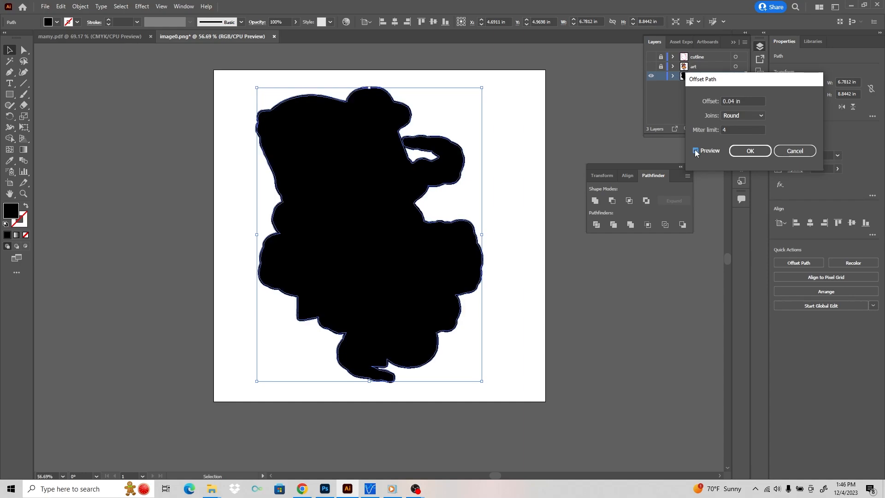
{"action": "left_click", "coordinate": [737, 157]}
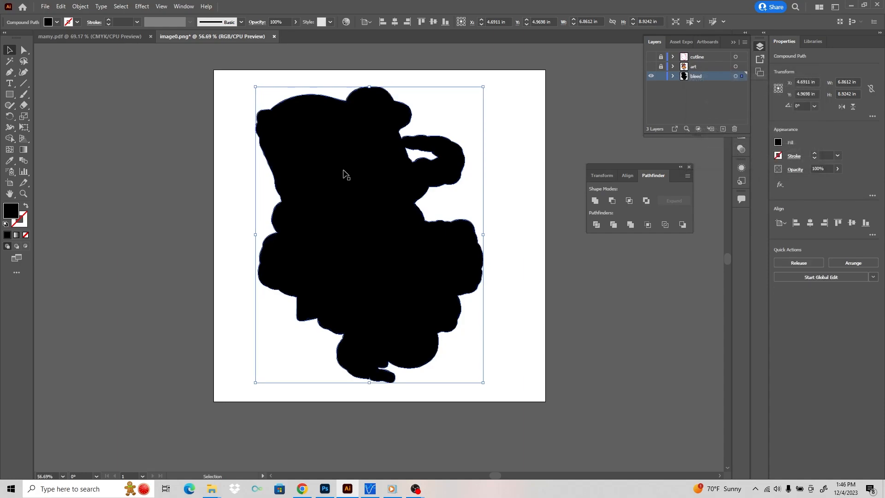
Step: Select the original and offset silhouettes on the bleed layer and combine them with Pathfinder Merge
{"action": "left_click", "coordinate": [228, 97]}
{"action": "left_click_drag", "start_coordinate": [222, 93], "coordinate": [484, 308]}
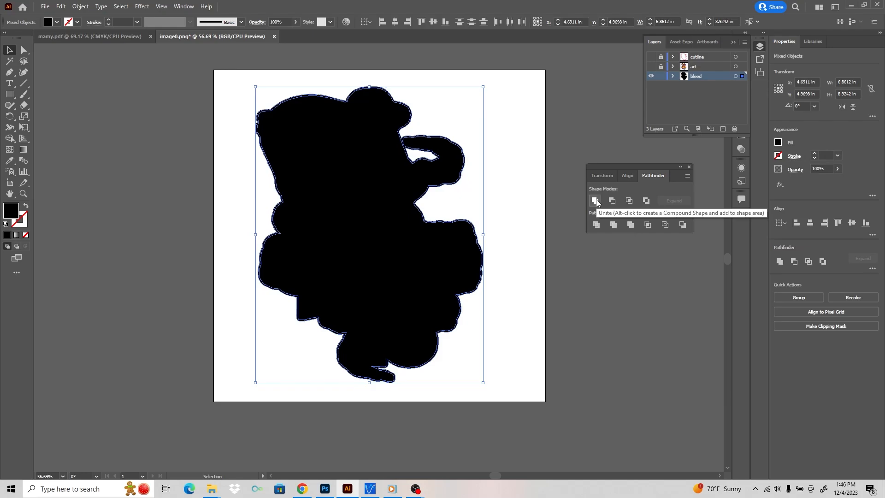
{"action": "left_click", "coordinate": [631, 225]}
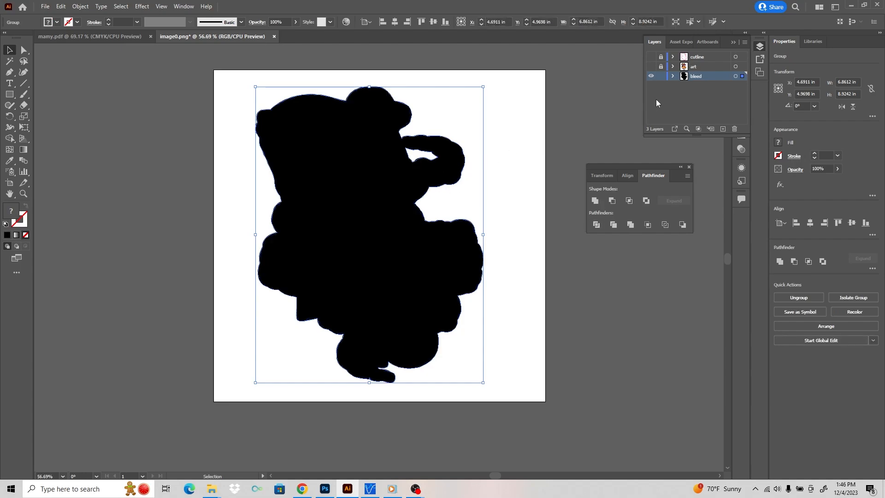
Step: Show and unlock the art layer, then fill the bleed shape with the design's blue border color using the Eyedropper
{"action": "left_click", "coordinate": [651, 67]}
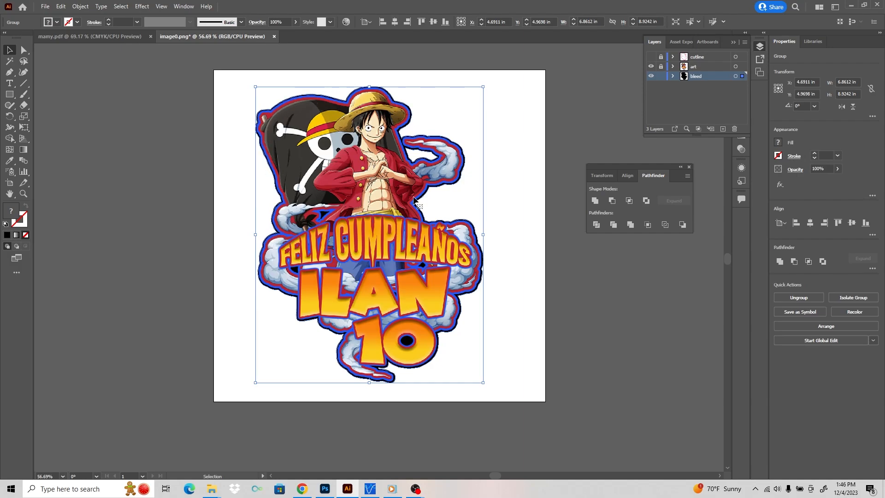
{"action": "left_click", "coordinate": [660, 68]}
{"action": "left_click", "coordinate": [736, 76]}
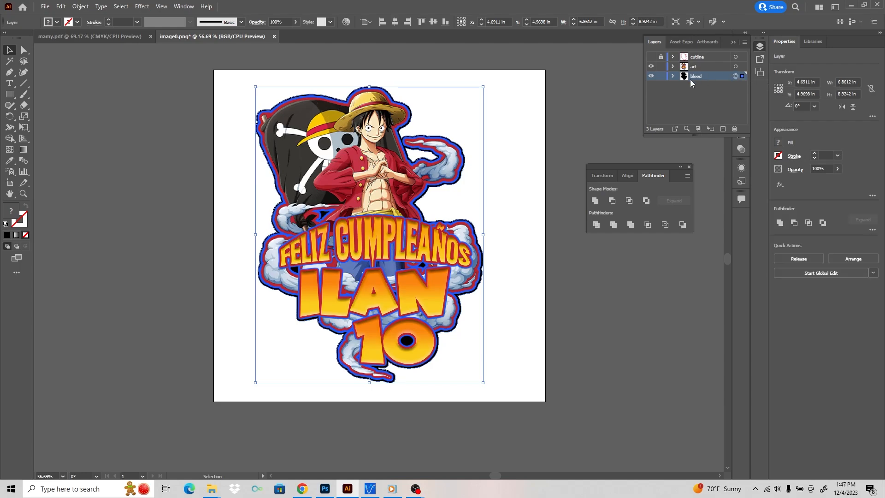
{"action": "left_click", "coordinate": [11, 162]}
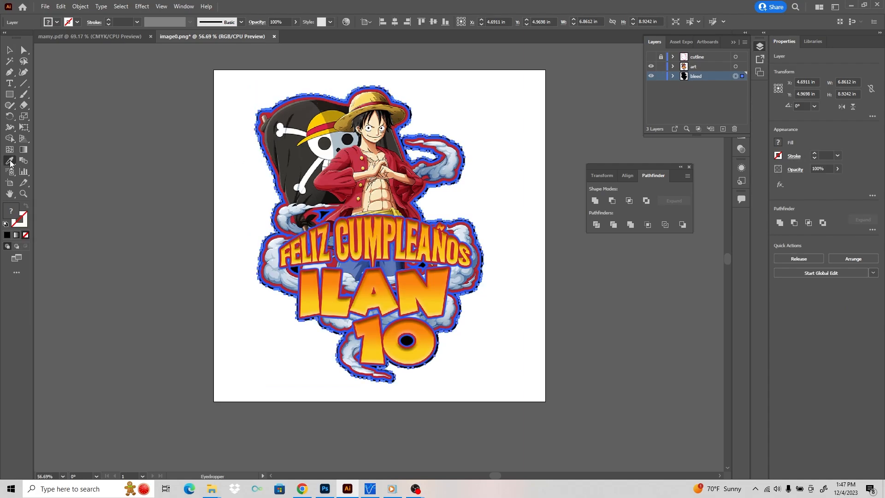
{"action": "left_click", "coordinate": [291, 231]}
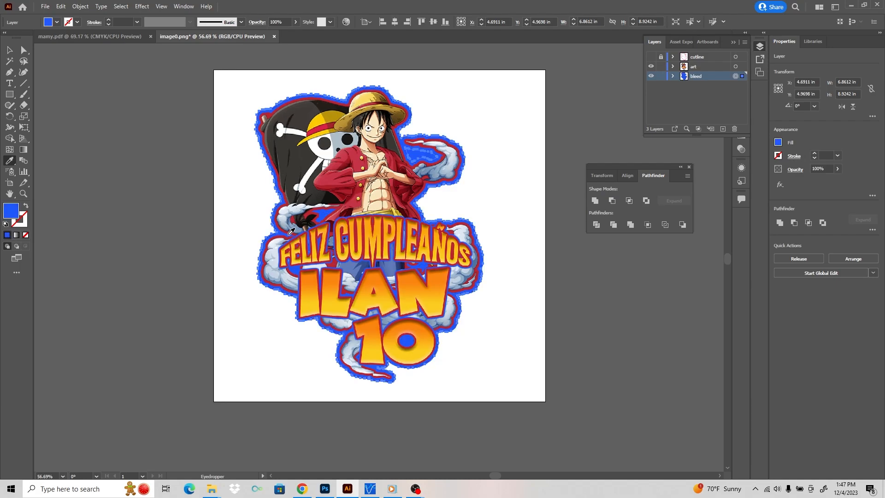
{"action": "left_click", "coordinate": [9, 50]}
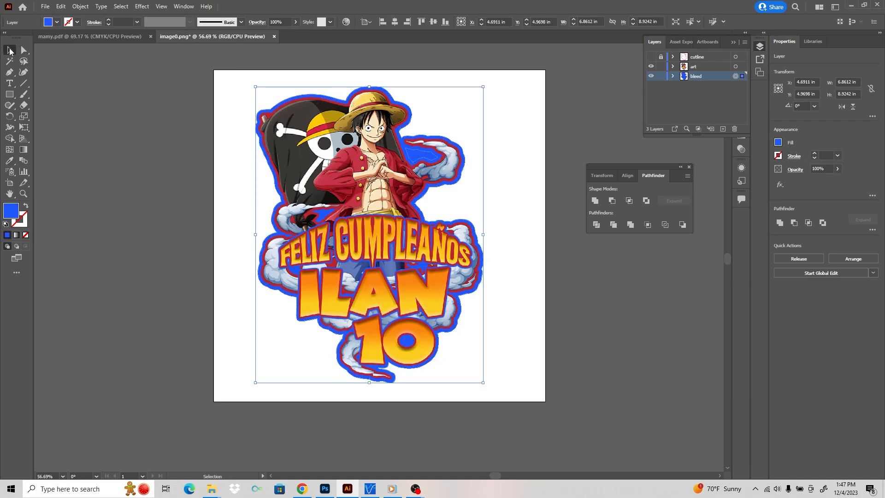
Step: Show and unlock the cutline layer and view the design at 100% zoom
{"action": "left_click", "coordinate": [225, 156]}
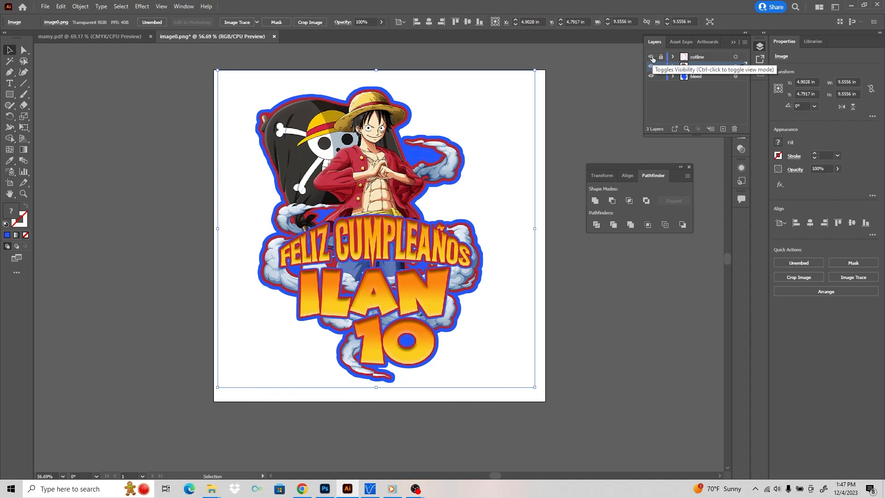
{"action": "left_click", "coordinate": [52, 476]}
{"action": "type", "text": "100"}
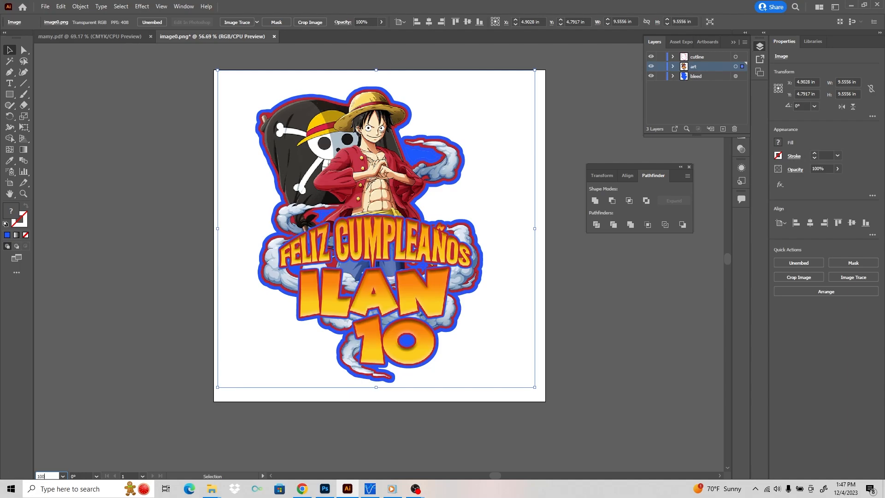
{"action": "key", "text": "Return"}
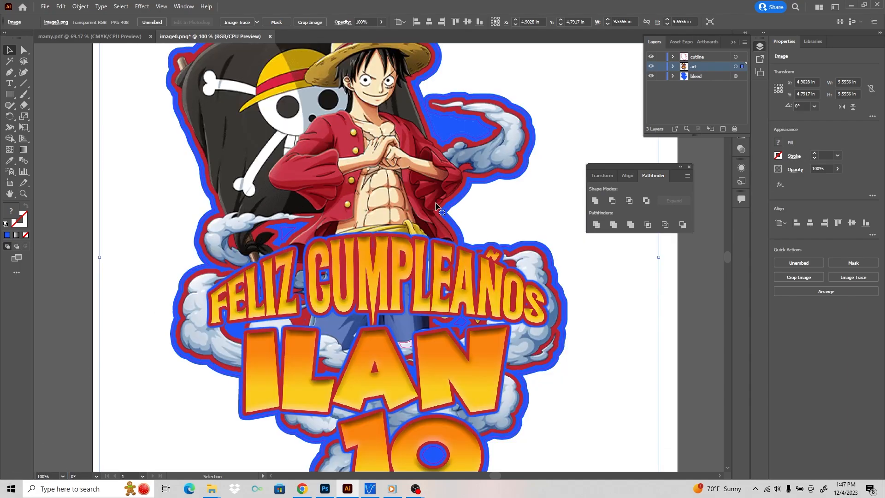
Step: Toggle the visibility of the cutline, art and bleed layers in turn to check each one's contribution, leaving all three shown
{"action": "left_click", "coordinate": [651, 57]}
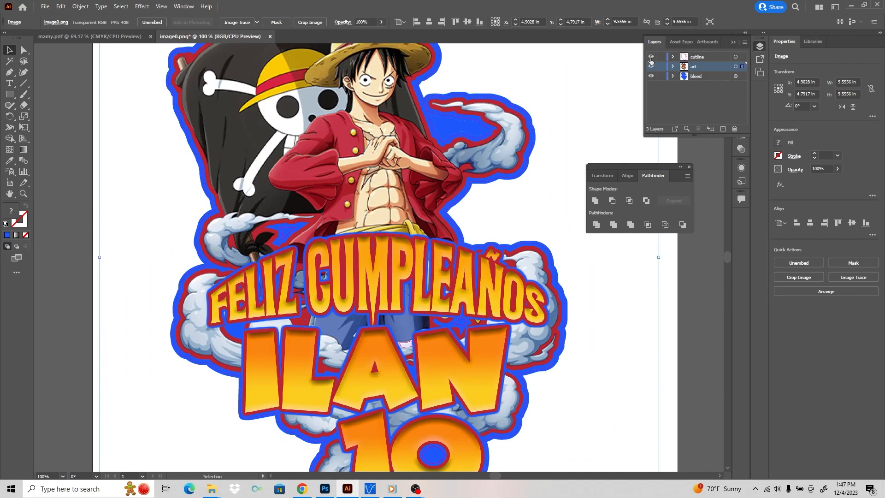
{"action": "left_click", "coordinate": [651, 58]}
{"action": "left_click", "coordinate": [650, 57]}
{"action": "left_click", "coordinate": [651, 67]}
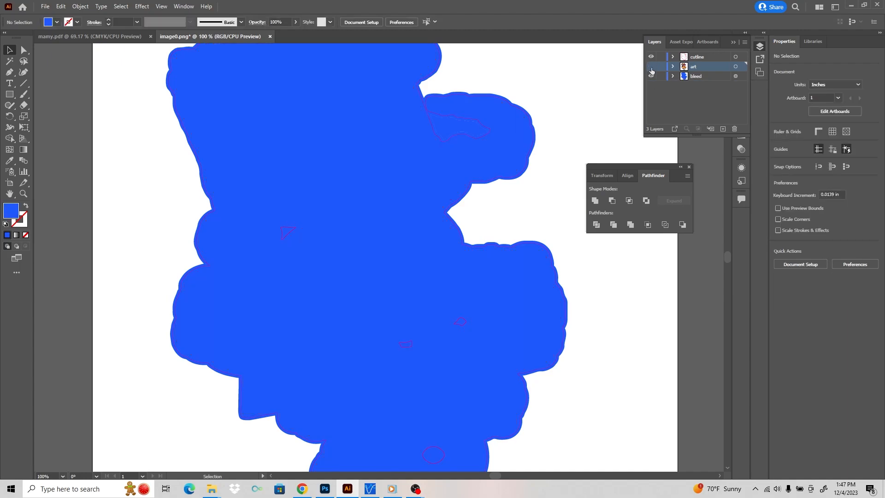
{"action": "left_click", "coordinate": [651, 67]}
{"action": "left_click", "coordinate": [651, 67]}
{"action": "left_click", "coordinate": [651, 68]}
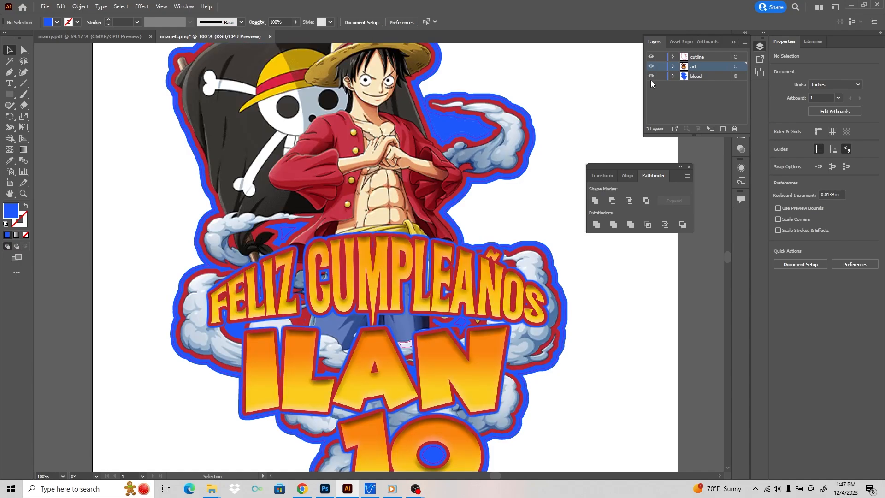
{"action": "left_click", "coordinate": [651, 77]}
{"action": "left_click", "coordinate": [651, 77]}
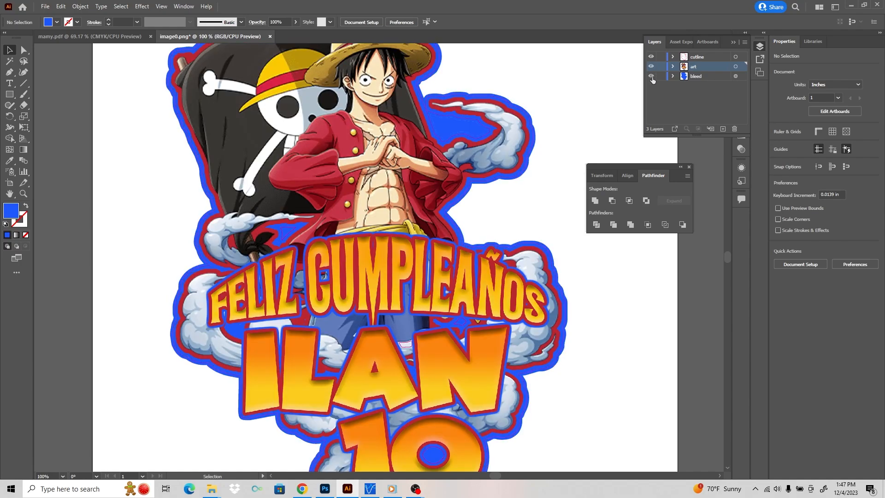
{"action": "left_click", "coordinate": [651, 76]}
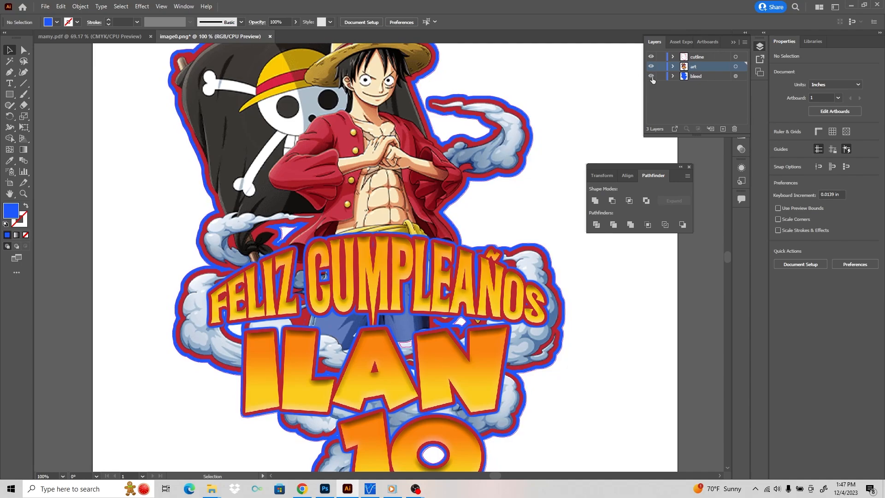
{"action": "left_click", "coordinate": [652, 77]}
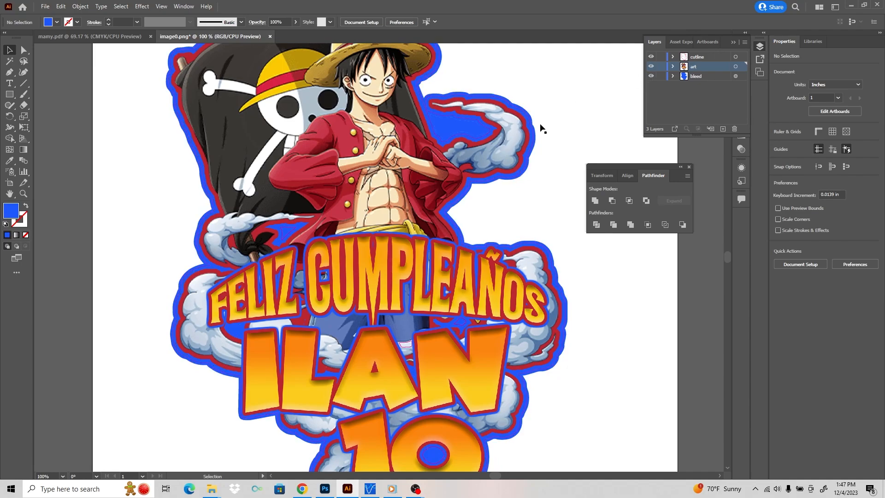
Step: Open the document's zoom level for editing
{"action": "left_click", "coordinate": [44, 476]}
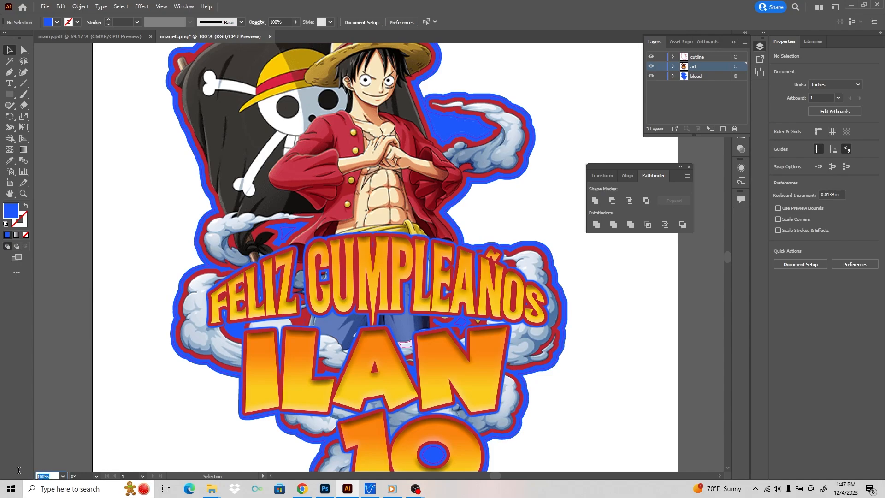